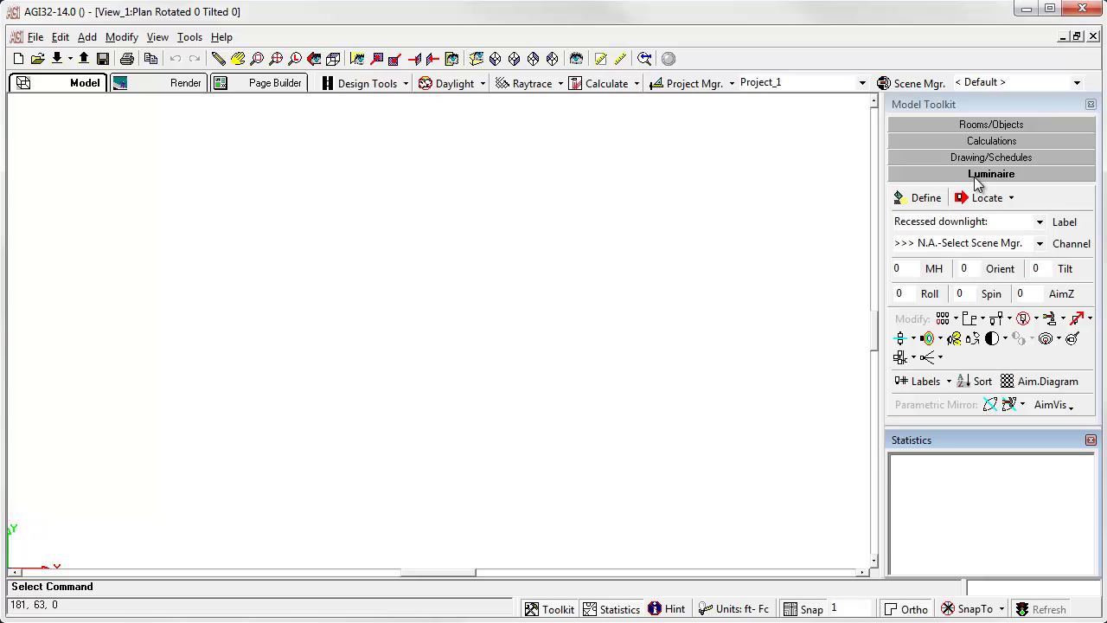
# Step: Make Recessed downlight the current luminaire type with a 10 ft mounting height
pyautogui.click(930, 200)
pyautogui.click(1041, 224)
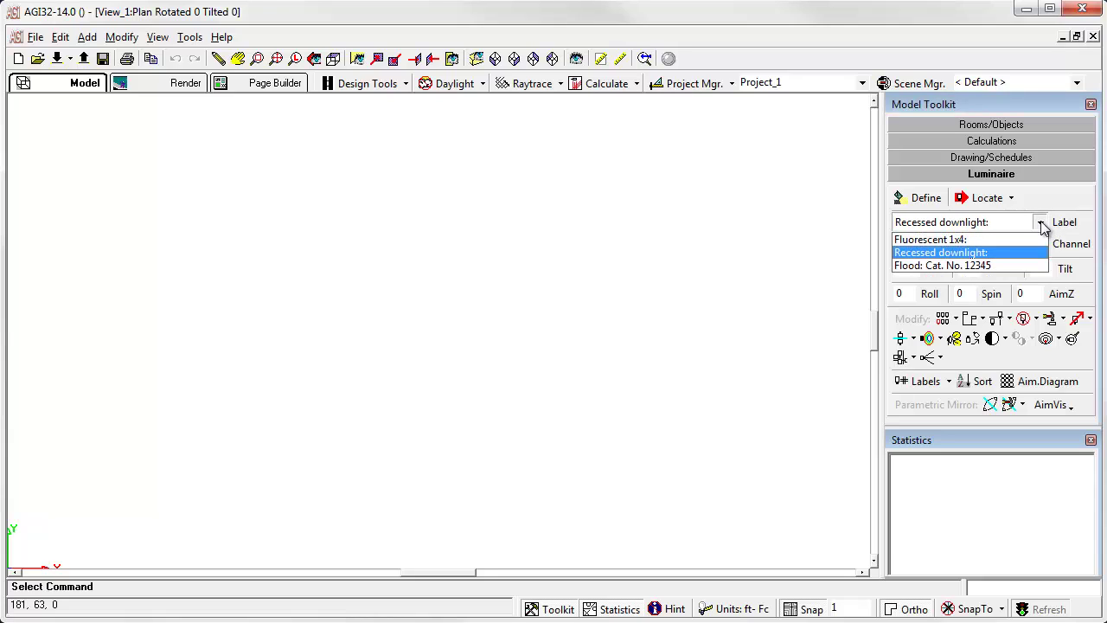
pyautogui.click(1029, 252)
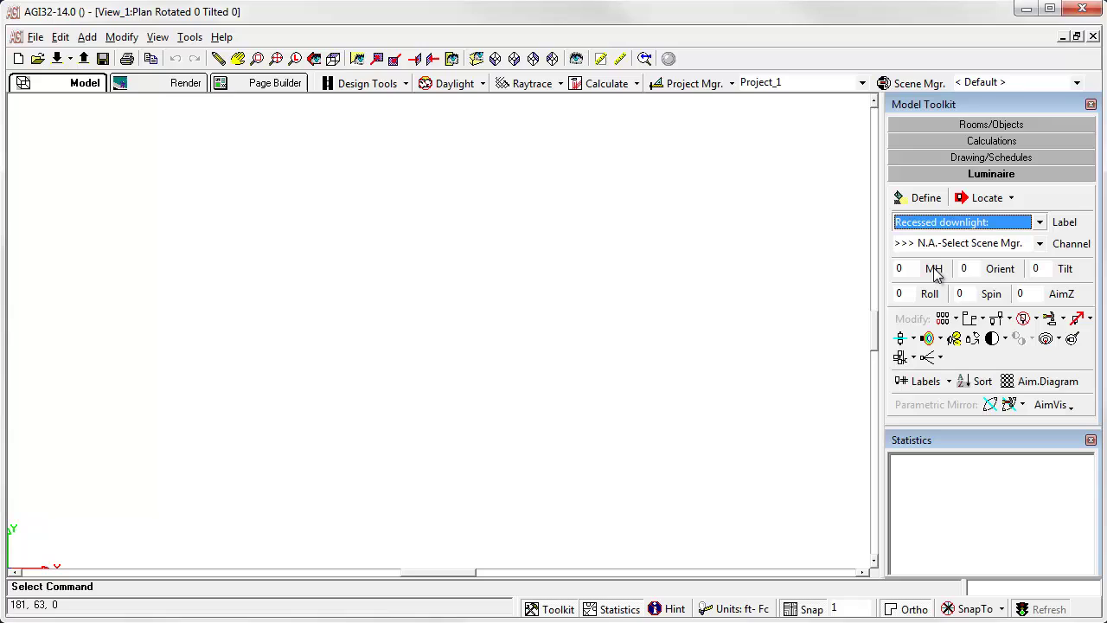
pyautogui.click(905, 269)
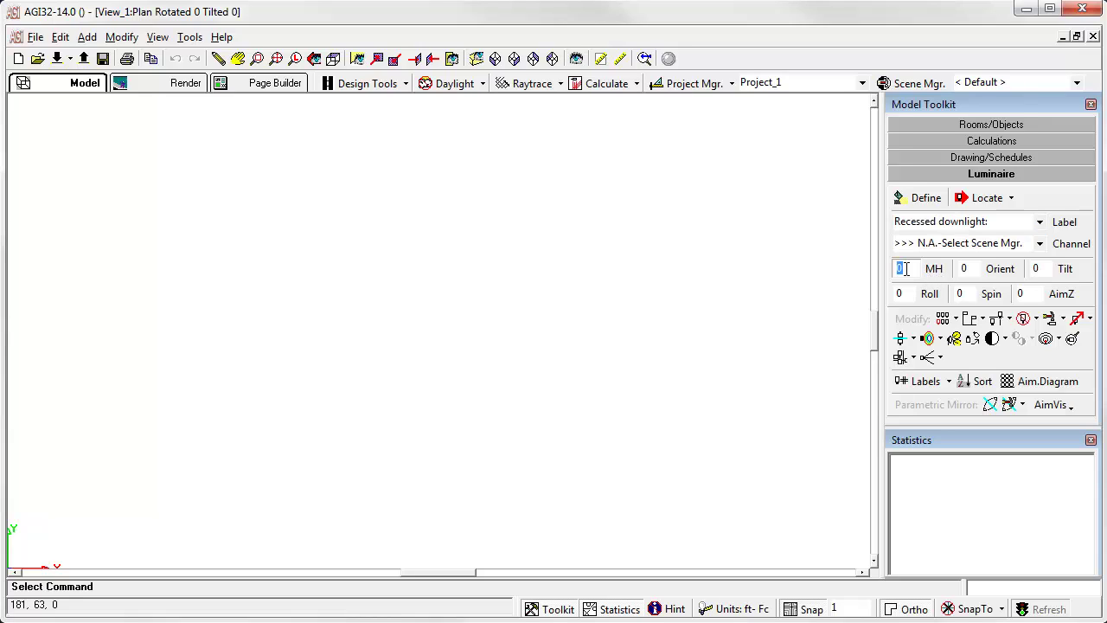
pyautogui.write('10')
pyautogui.click(1012, 199)
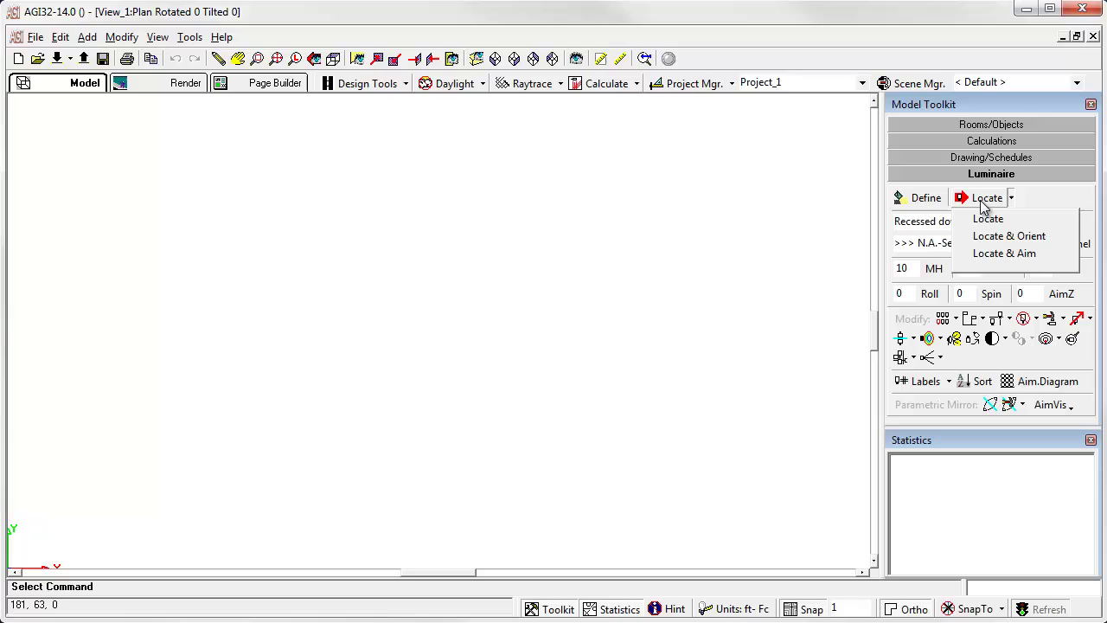
# Step: Place five recessed downlights in a scattered group on the plan, then end placement
pyautogui.click(986, 217)
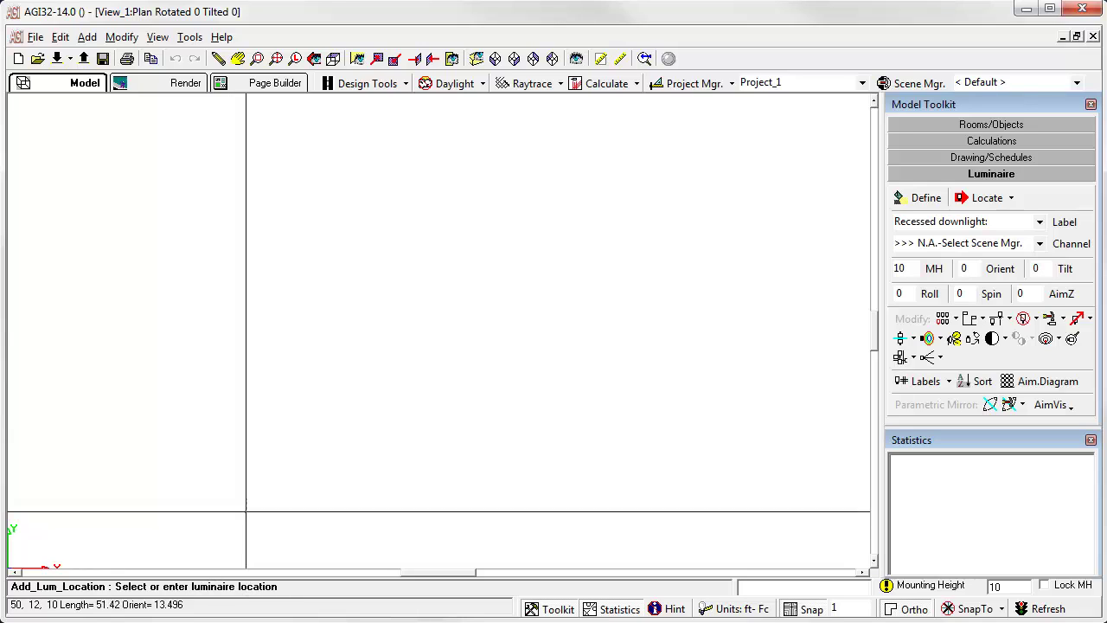
pyautogui.click(439, 332)
pyautogui.click(439, 418)
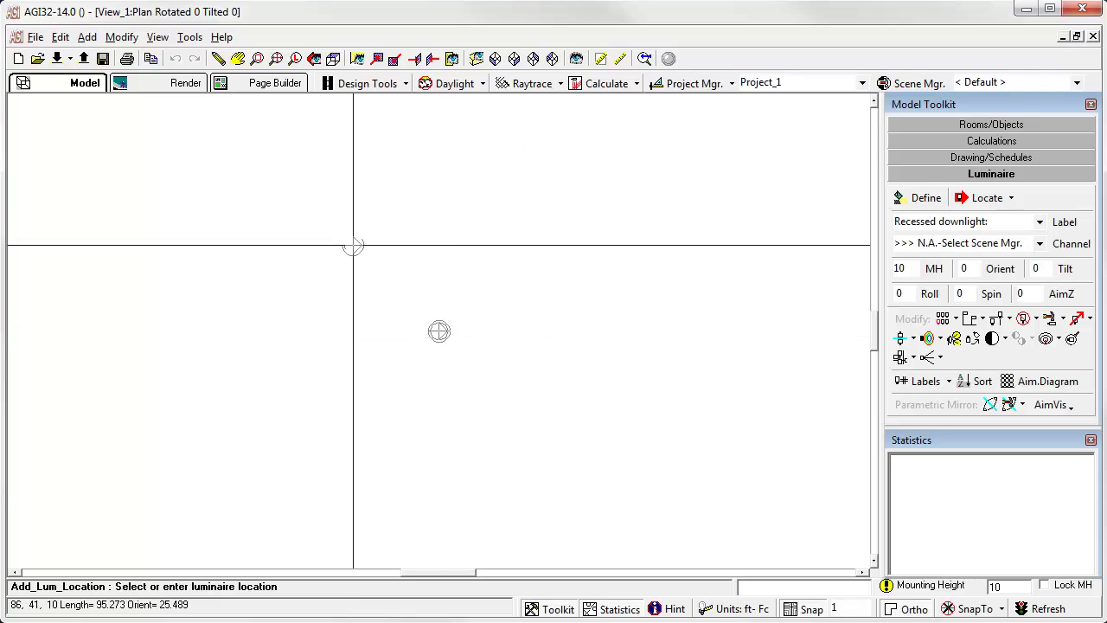
pyautogui.click(439, 332)
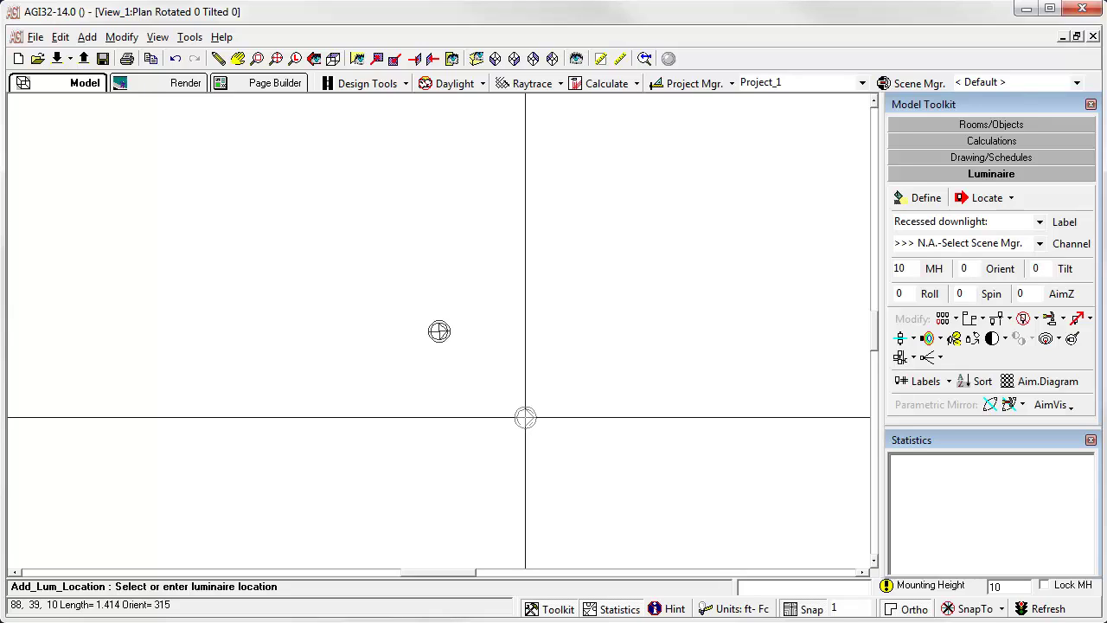
pyautogui.click(525, 418)
pyautogui.click(612, 331)
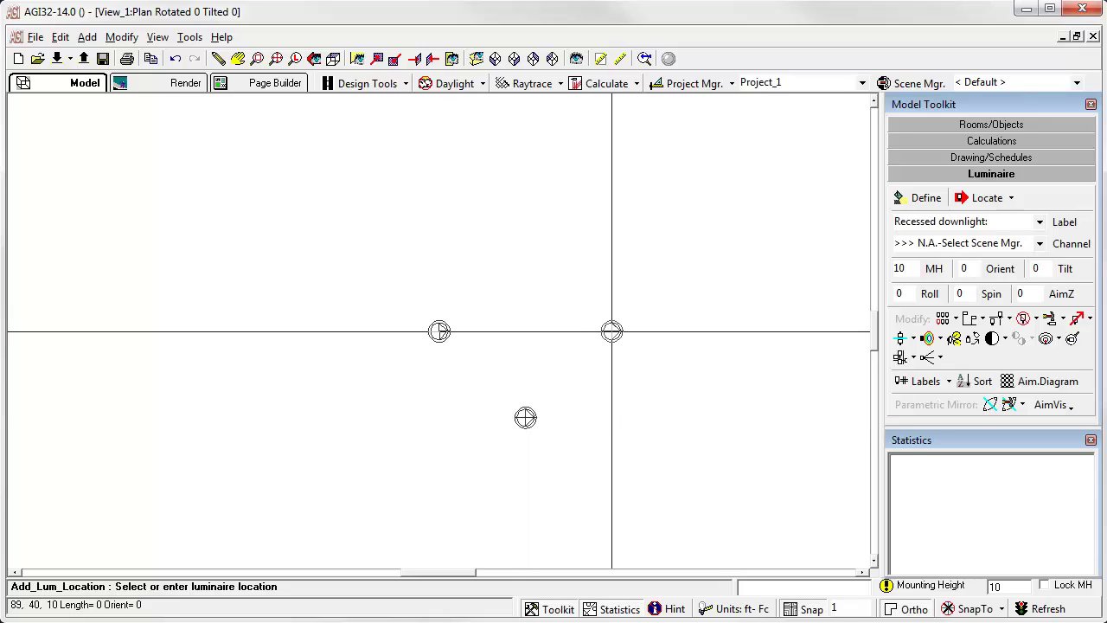
pyautogui.click(699, 244)
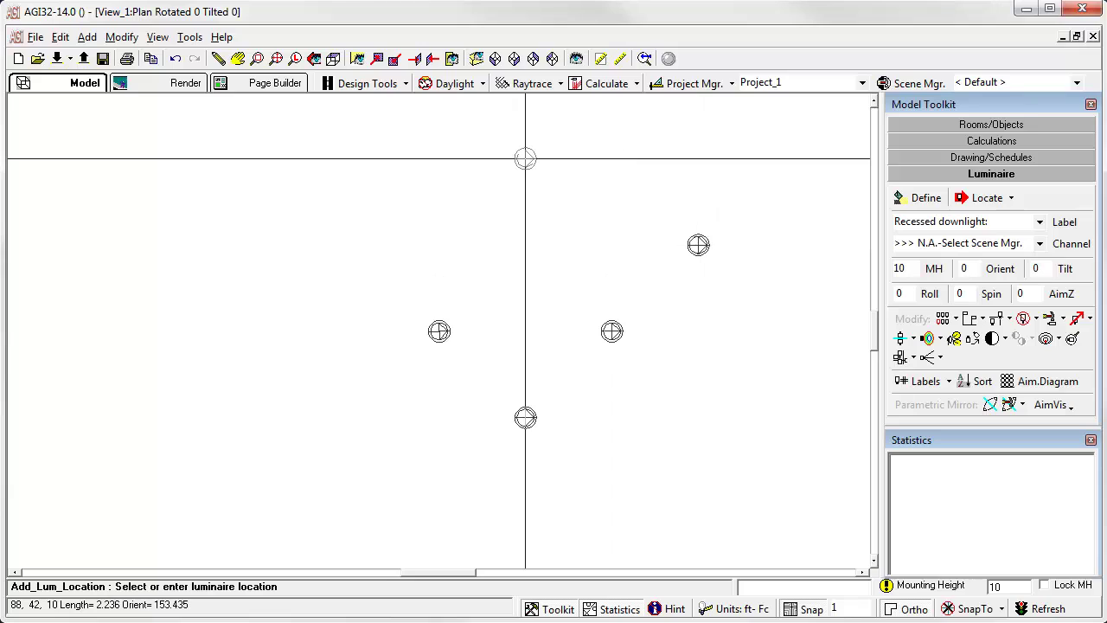
pyautogui.click(525, 158)
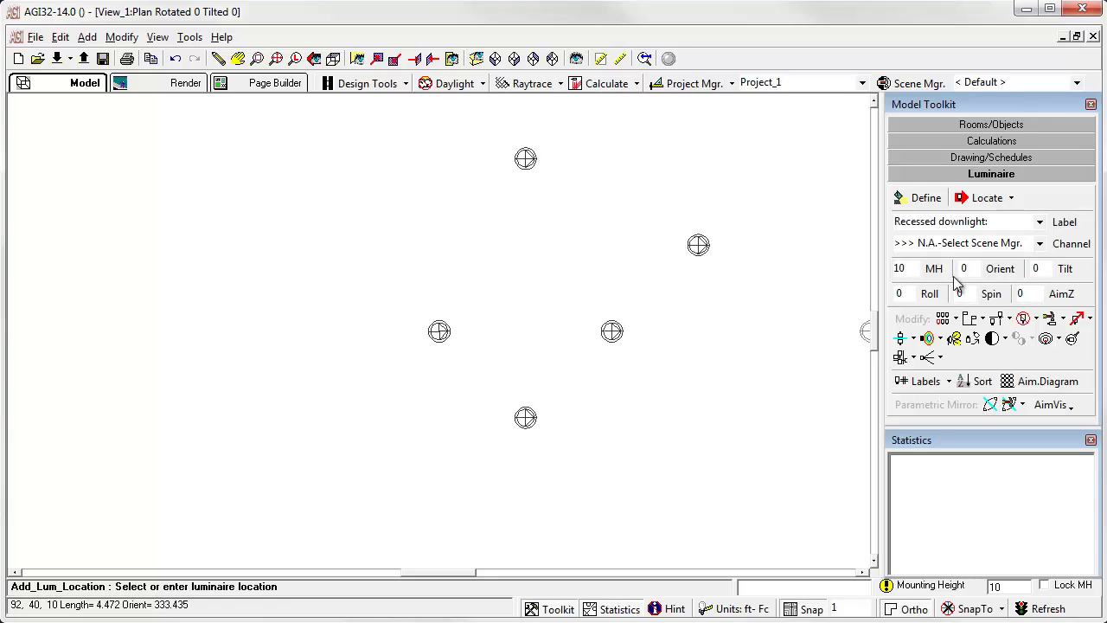
pyautogui.click(998, 270)
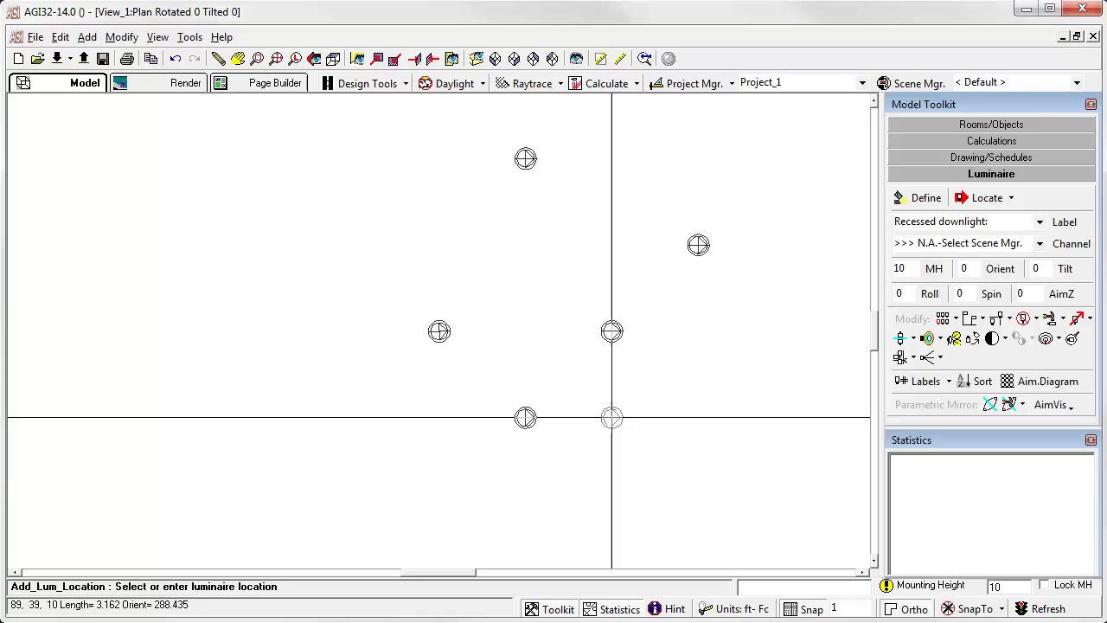
pyautogui.scroll(3, 440, 331)
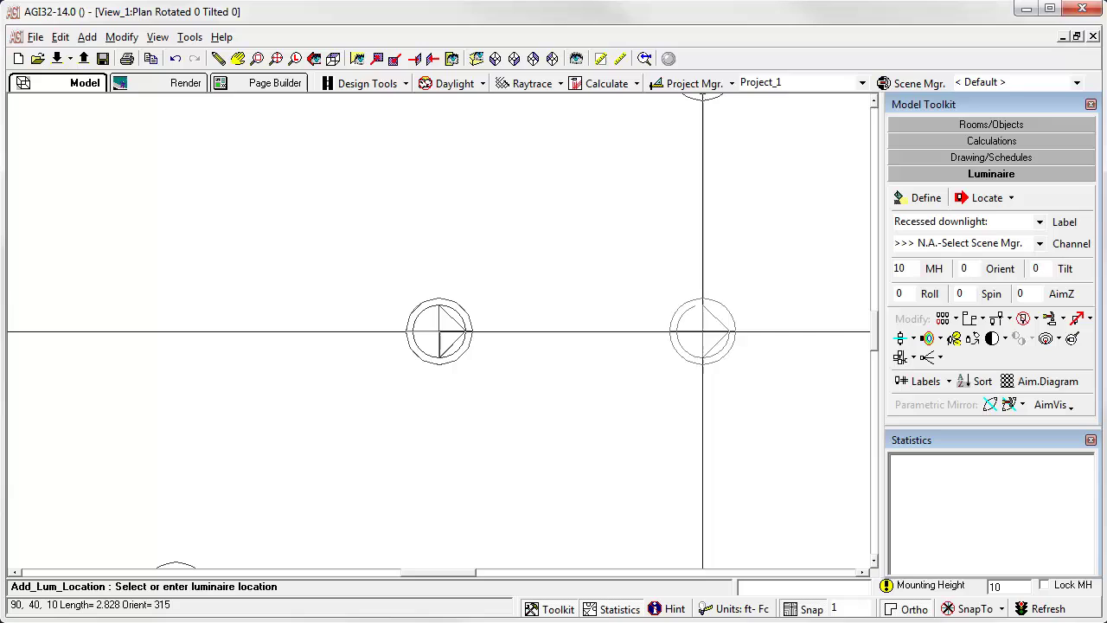
pyautogui.press('Escape')
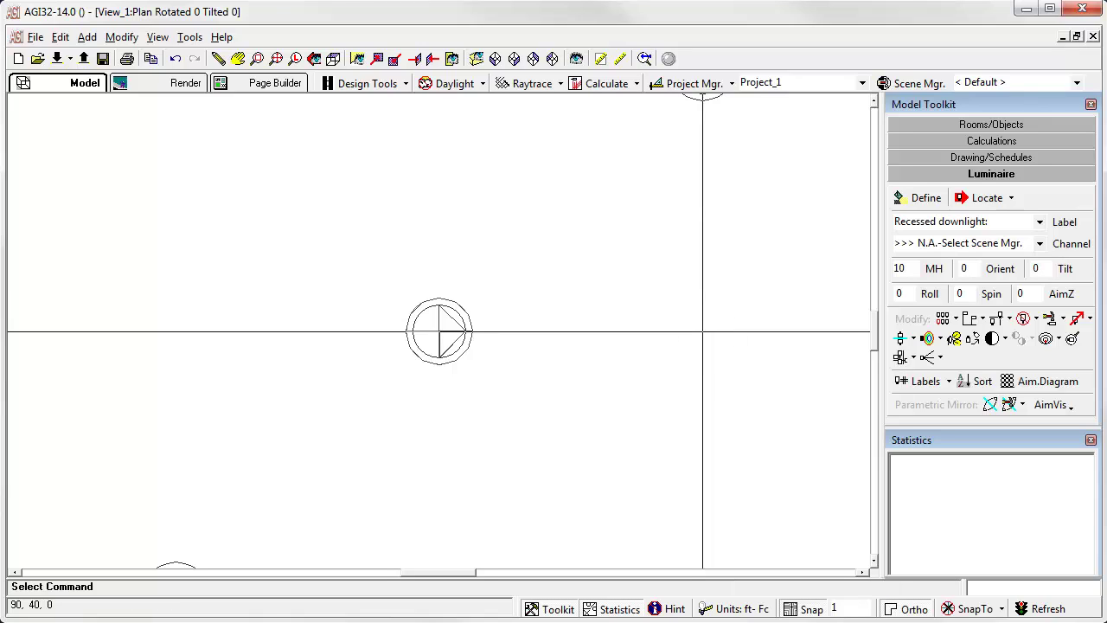
# Step: Set the orientation to 45° and choose Fluorescent 1x4 as the luminaire type
pyautogui.scroll(-3, 439, 331)
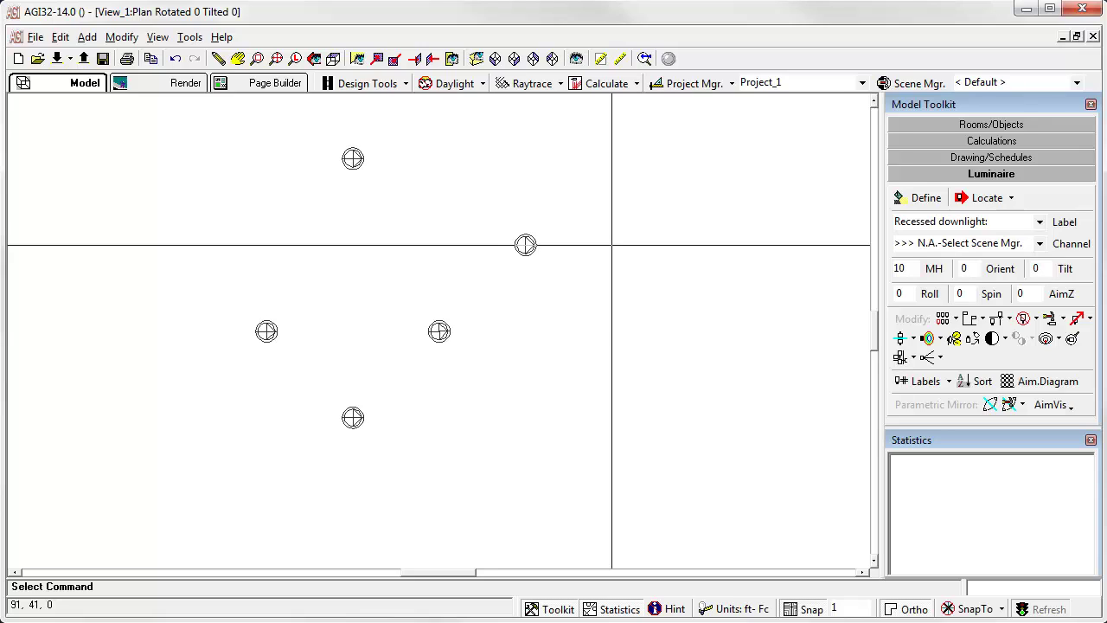
pyautogui.click(974, 273)
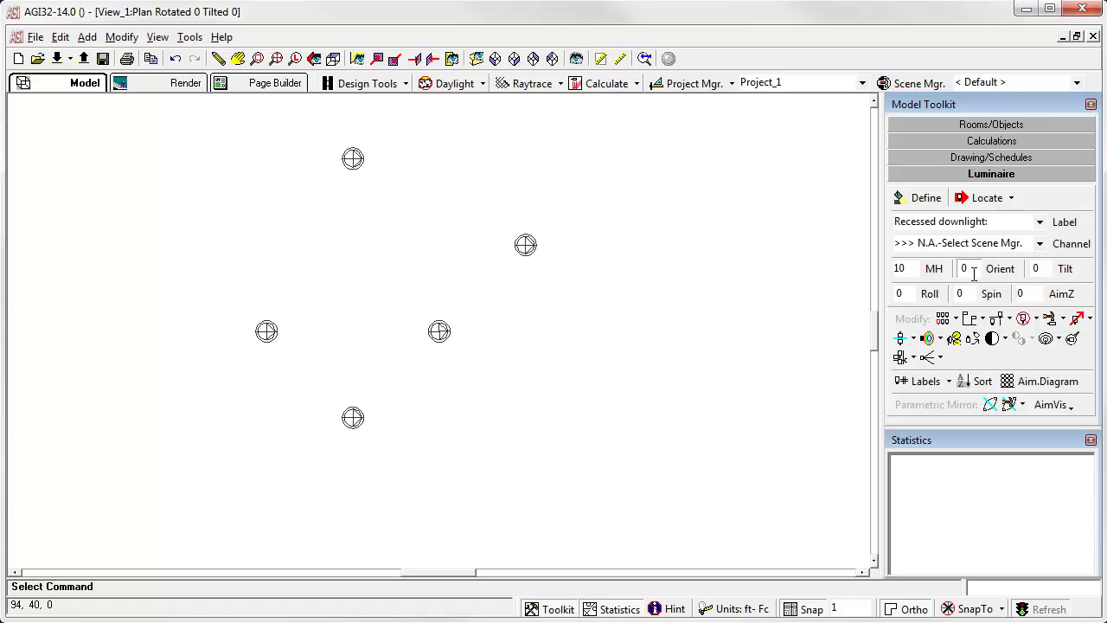
pyautogui.doubleClick(974, 274)
pyautogui.write('45')
pyautogui.click(1040, 222)
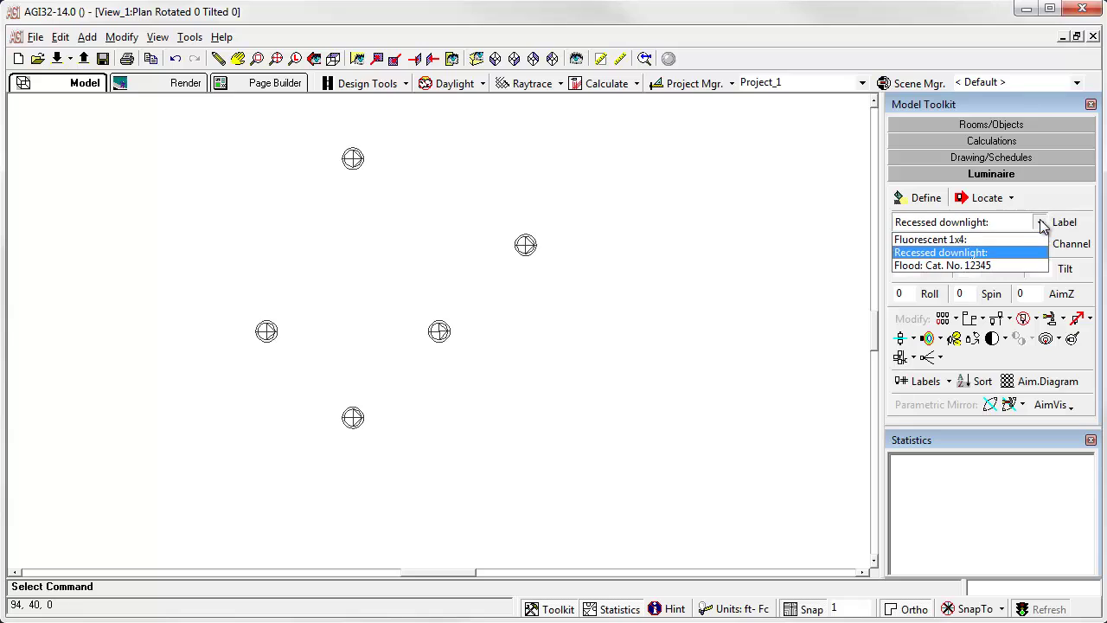
pyautogui.click(1002, 240)
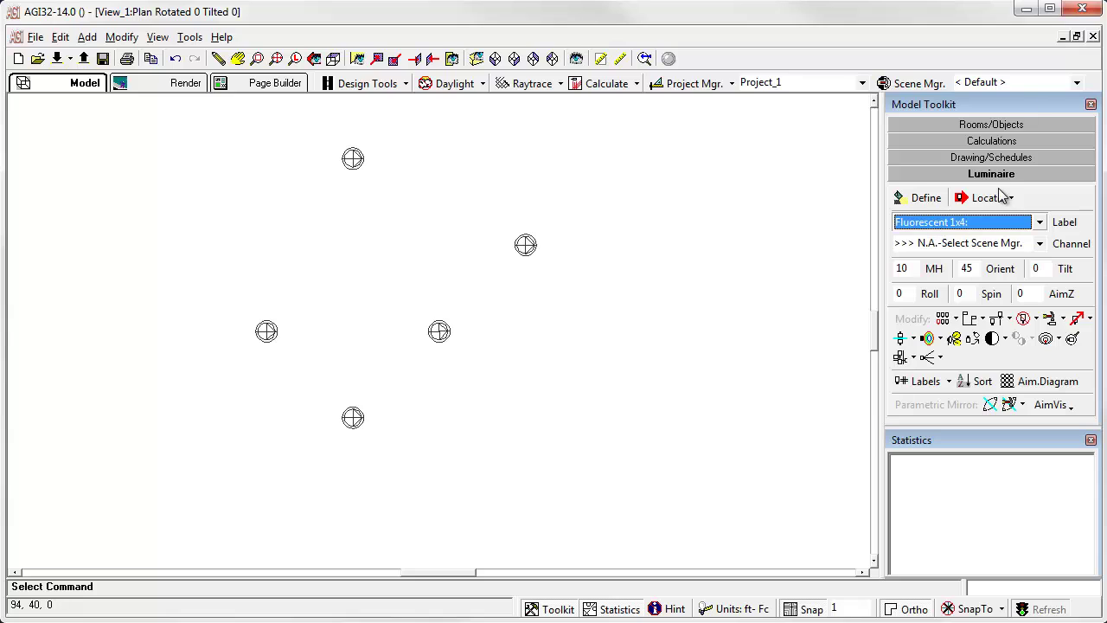
# Step: Place three rotated Fluorescent 1x4 fixtures in a diagonal row right of the downlights
pyautogui.click(986, 197)
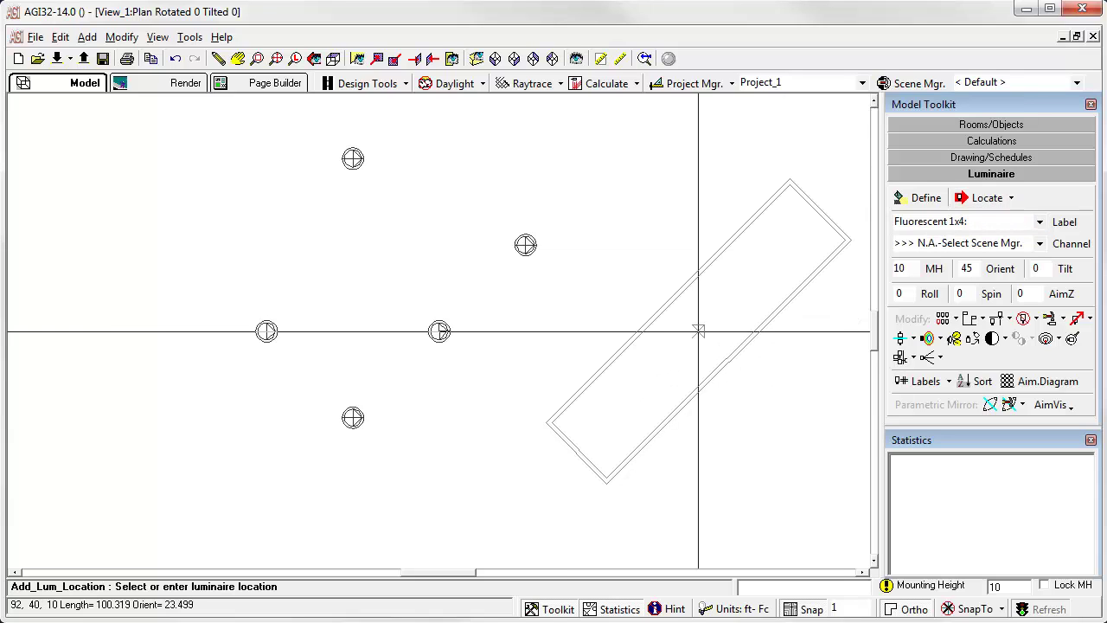
pyautogui.scroll(-3, 440, 329)
pyautogui.click(527, 243)
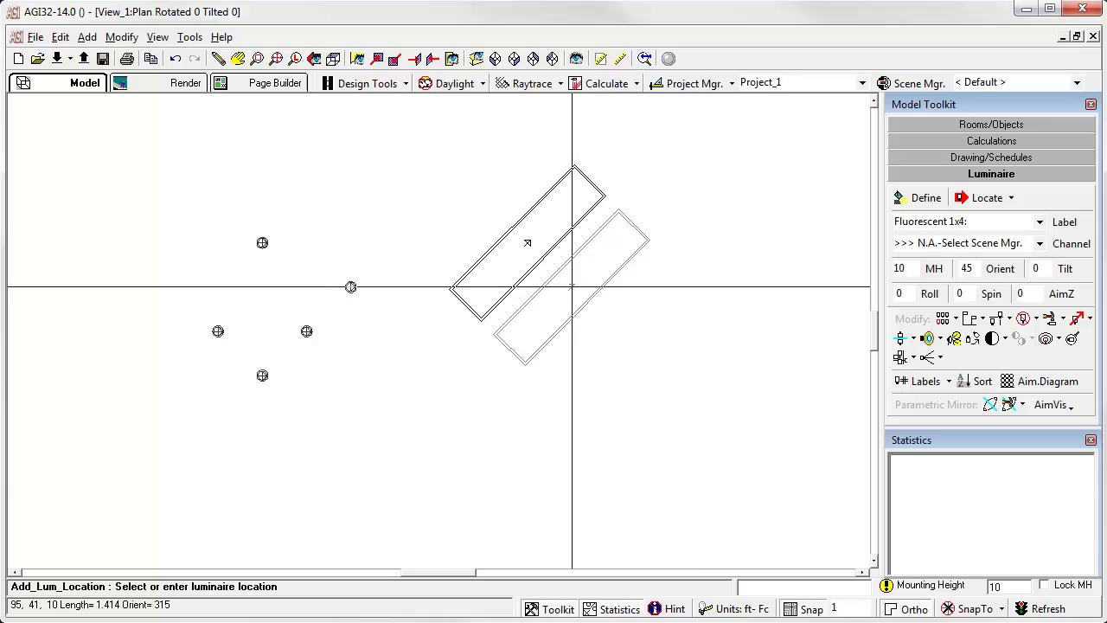
pyautogui.click(616, 331)
pyautogui.click(706, 420)
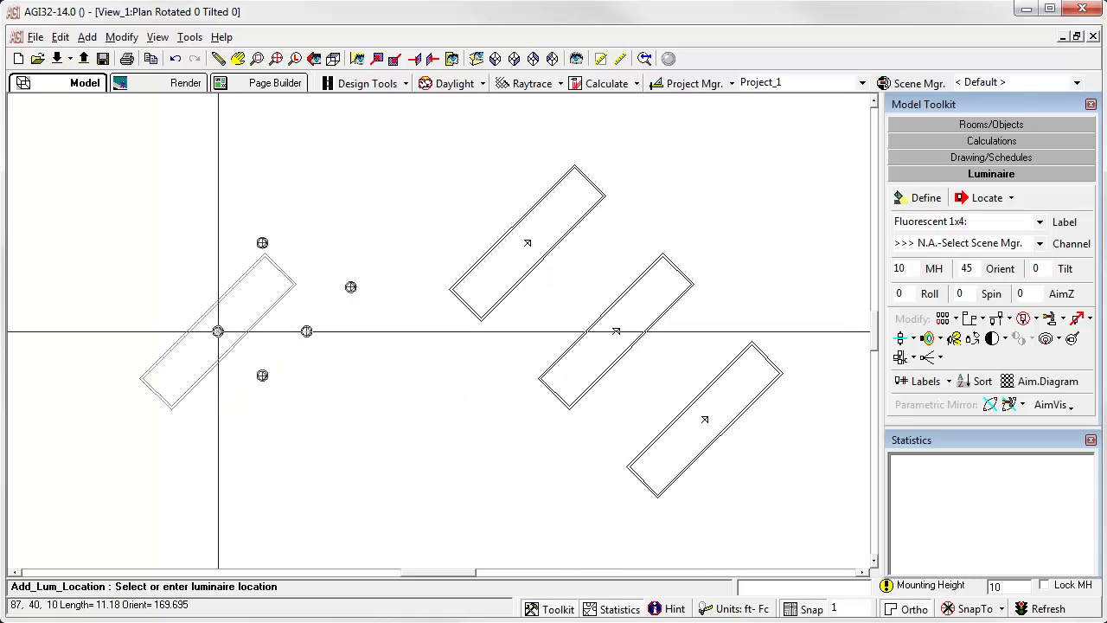
pyautogui.press('Escape')
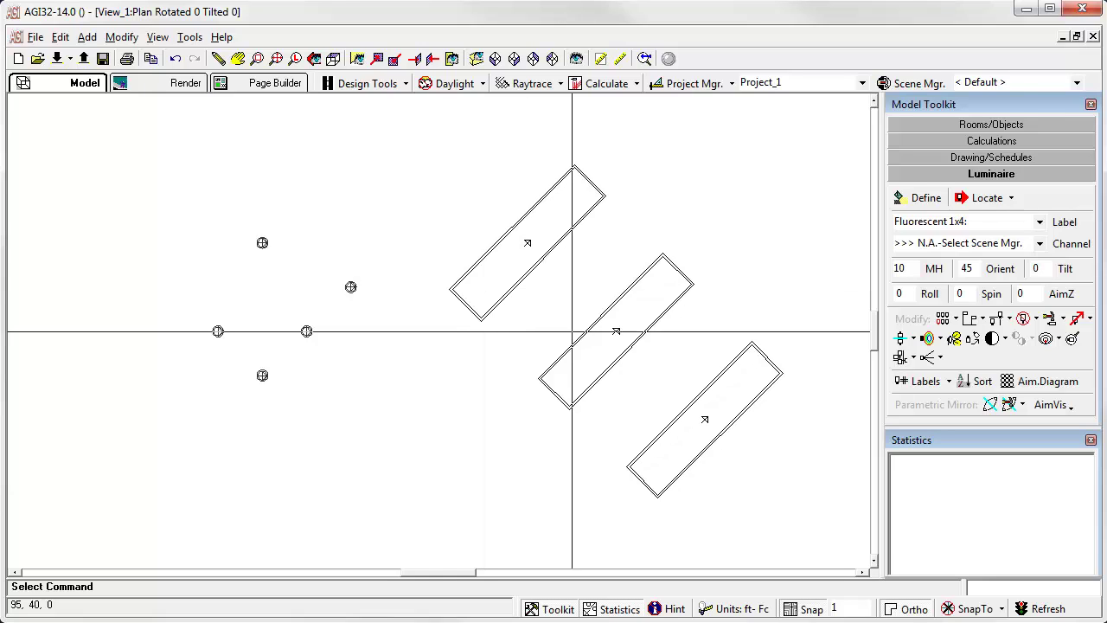
pyautogui.scroll(-2, 465, 328)
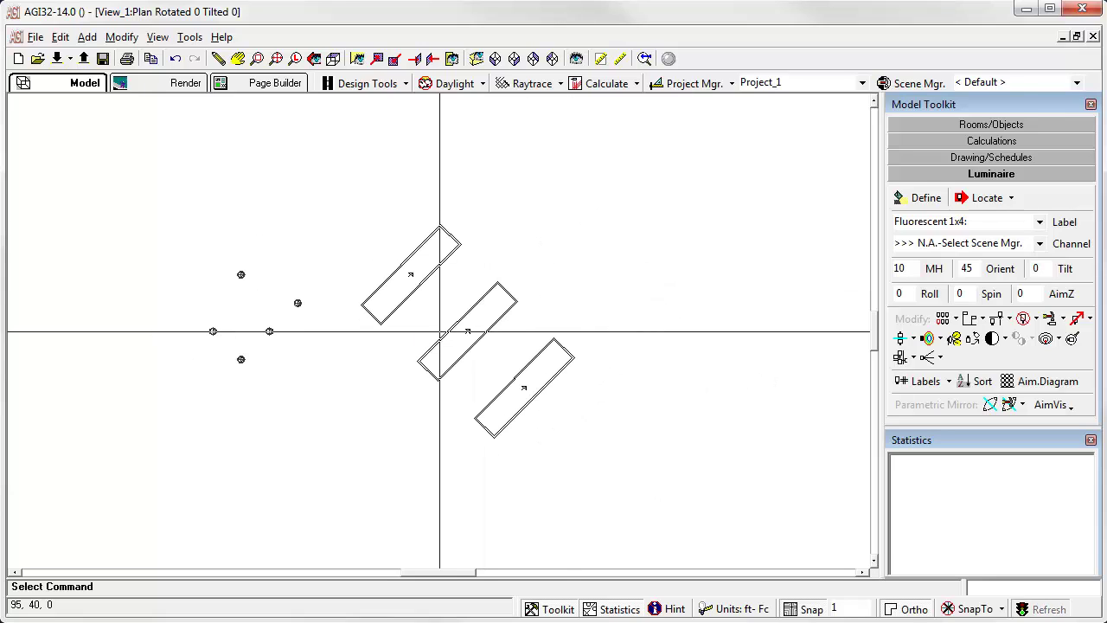
# Step: Set orient 90 and tilt 60, switch to Recessed downlight, and place three fixtures in a row
pyautogui.doubleClick(975, 269)
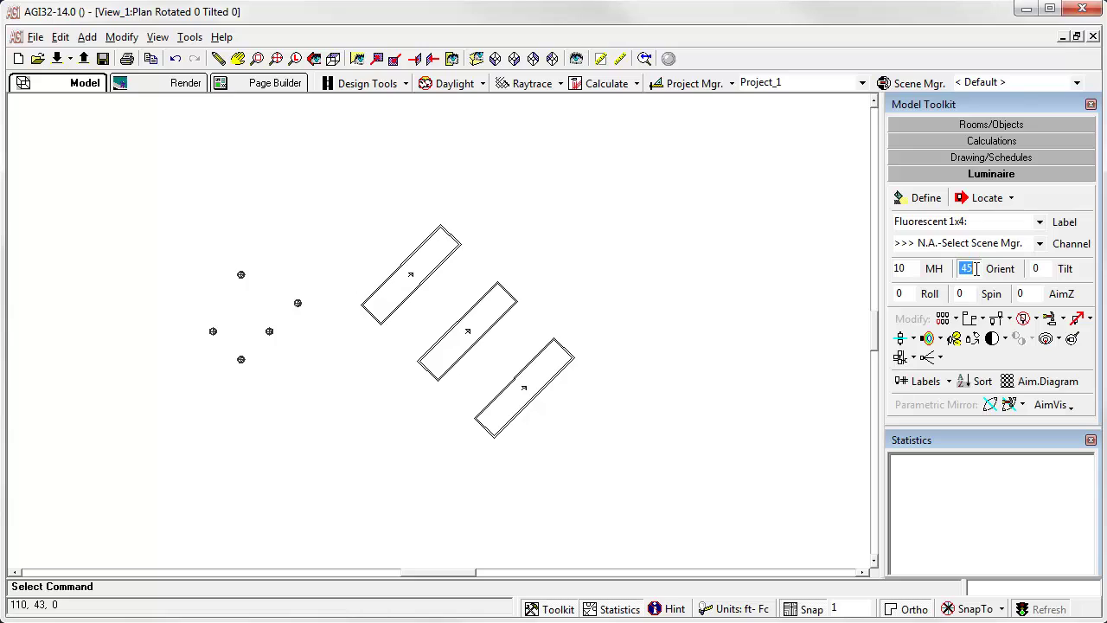
pyautogui.write('90')
pyautogui.doubleClick(1045, 268)
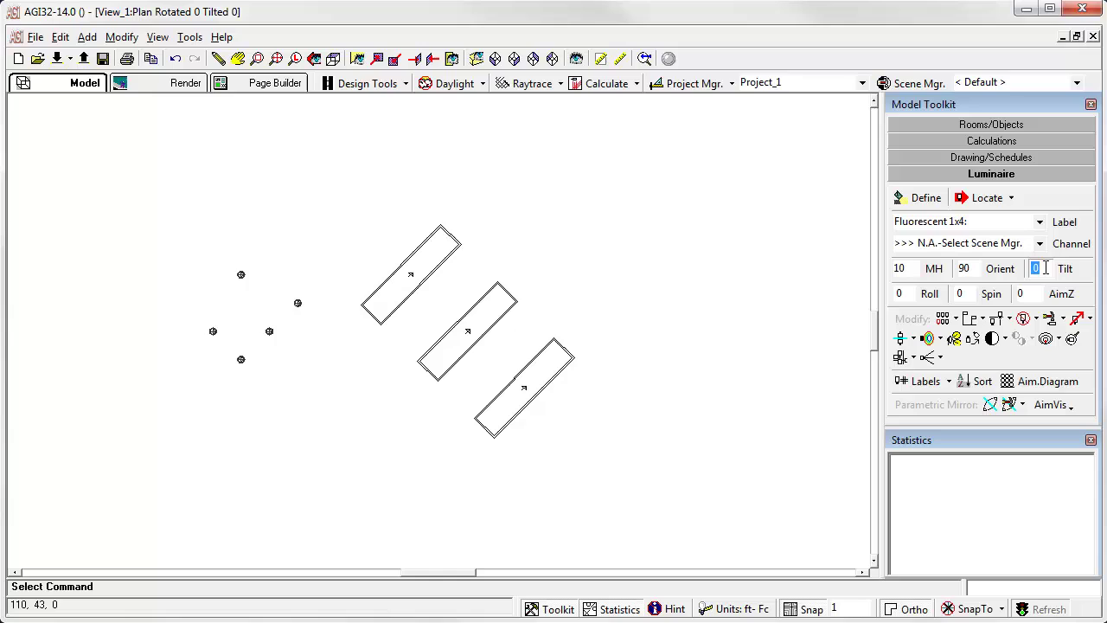
pyautogui.write('60')
pyautogui.click(1040, 222)
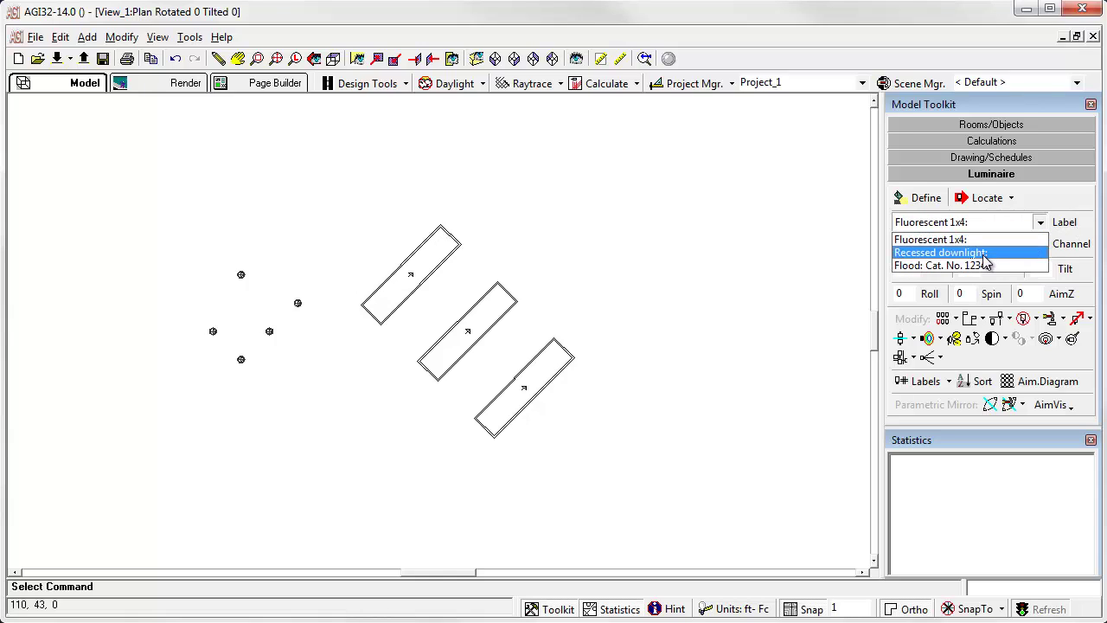
pyautogui.click(985, 259)
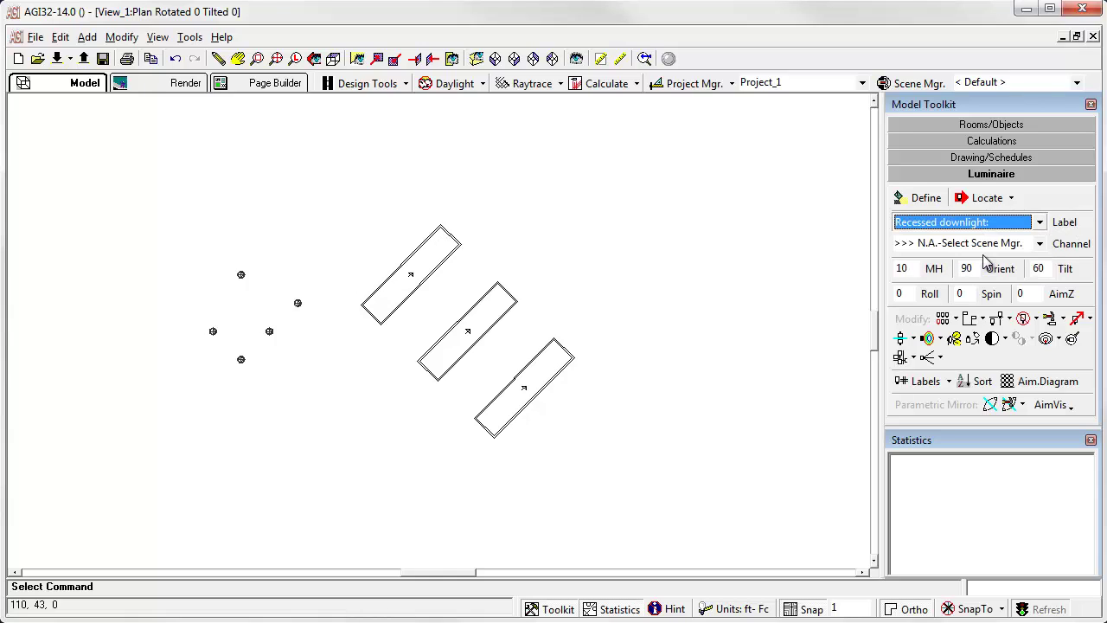
pyautogui.click(973, 199)
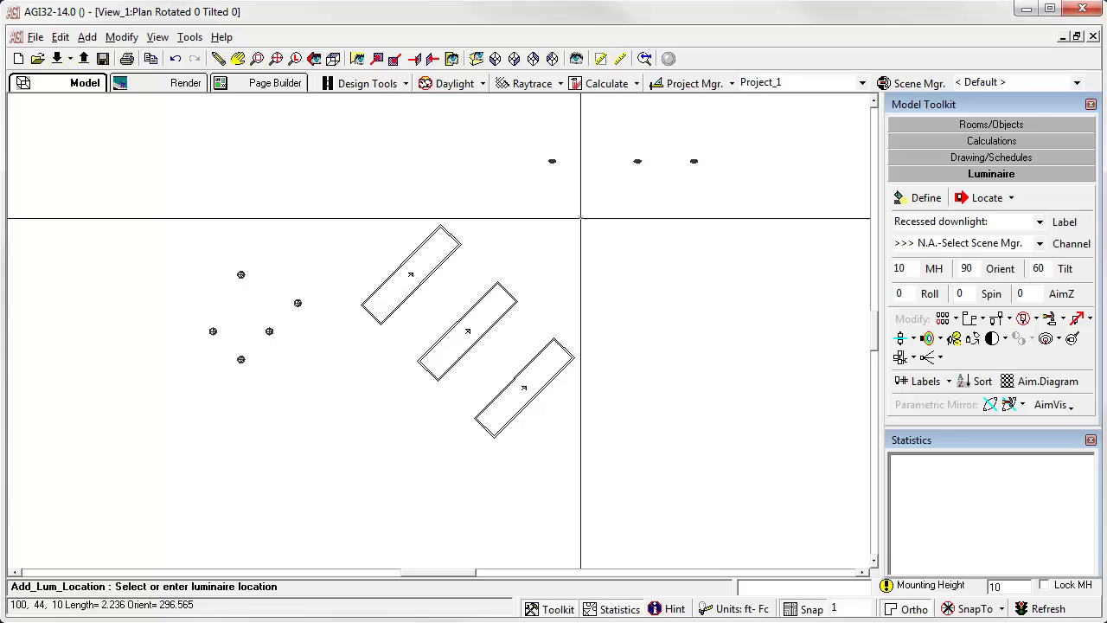
pyautogui.press('Escape')
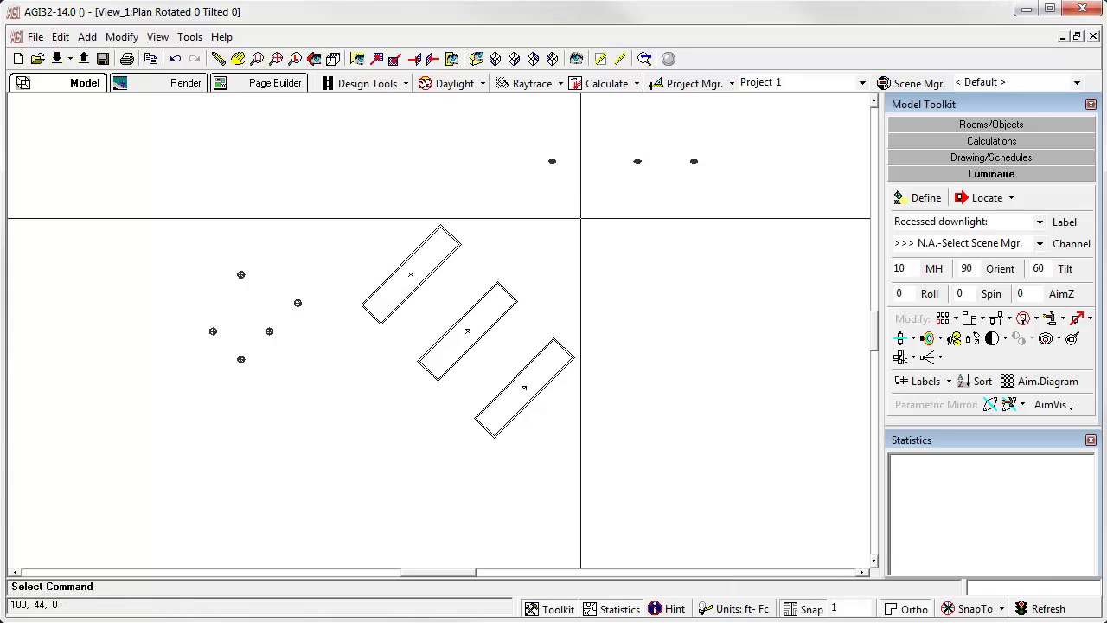
# Step: Create an east elevation view picked near the new downlights
pyautogui.click(415, 58)
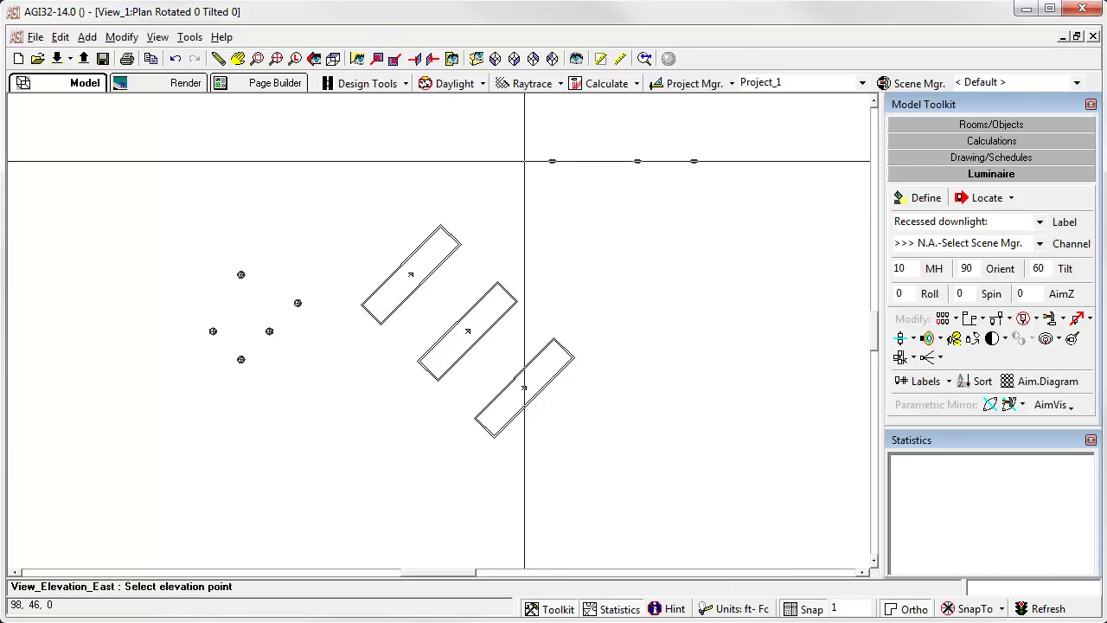
pyautogui.click(528, 162)
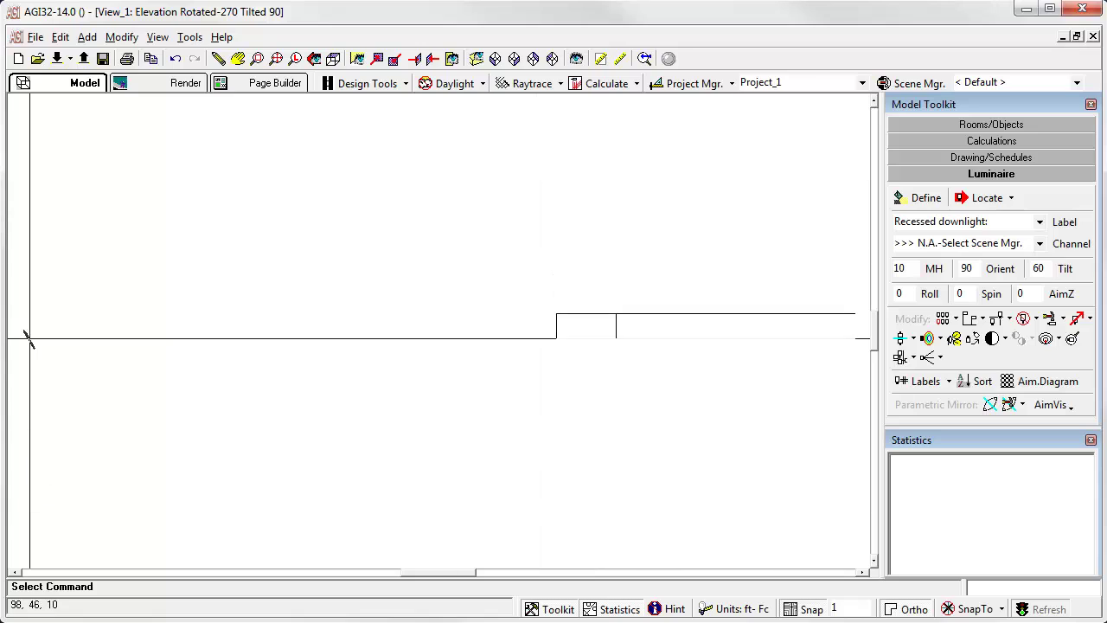
pyautogui.scroll(3, 26, 337)
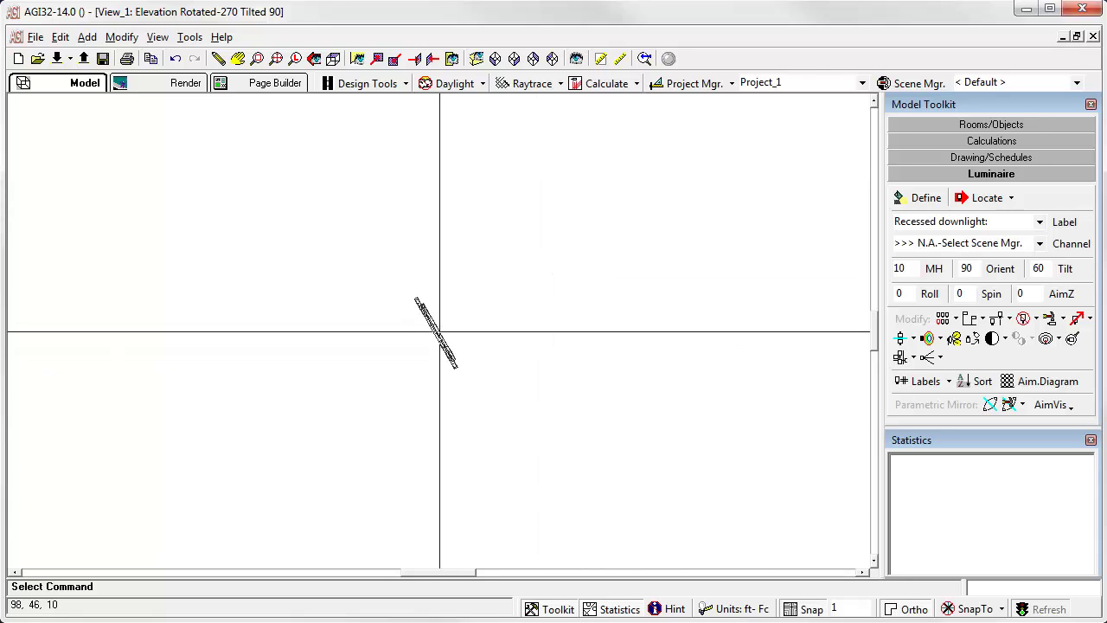
pyautogui.scroll(-3, 440, 332)
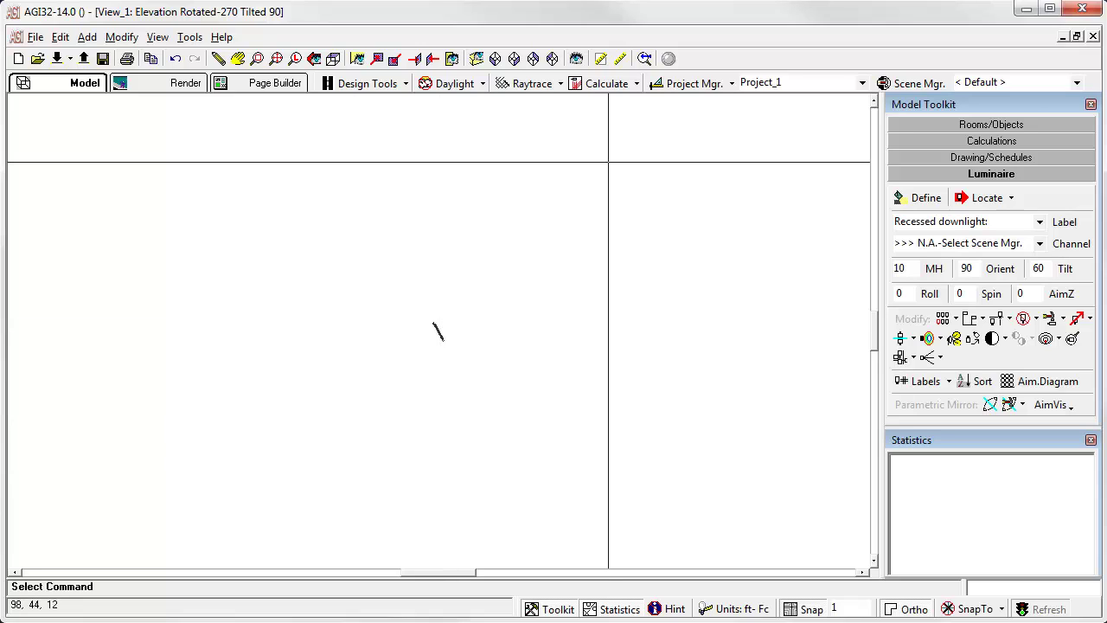
# Step: Show the photometric web of one floodlight, then return to the Plan view
pyautogui.click(929, 338)
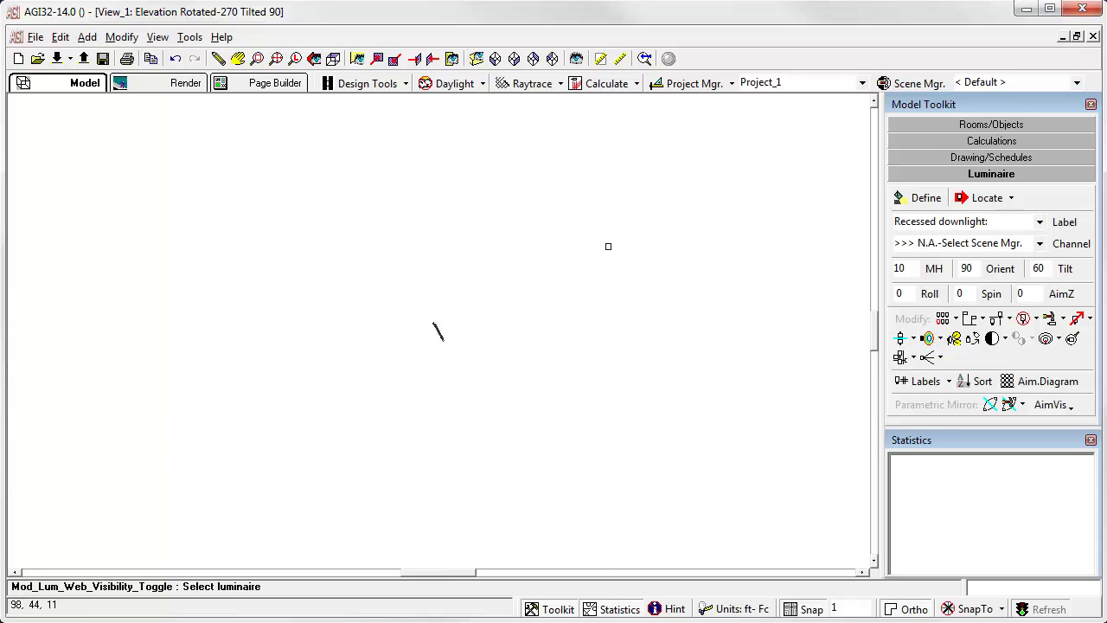
pyautogui.click(438, 332)
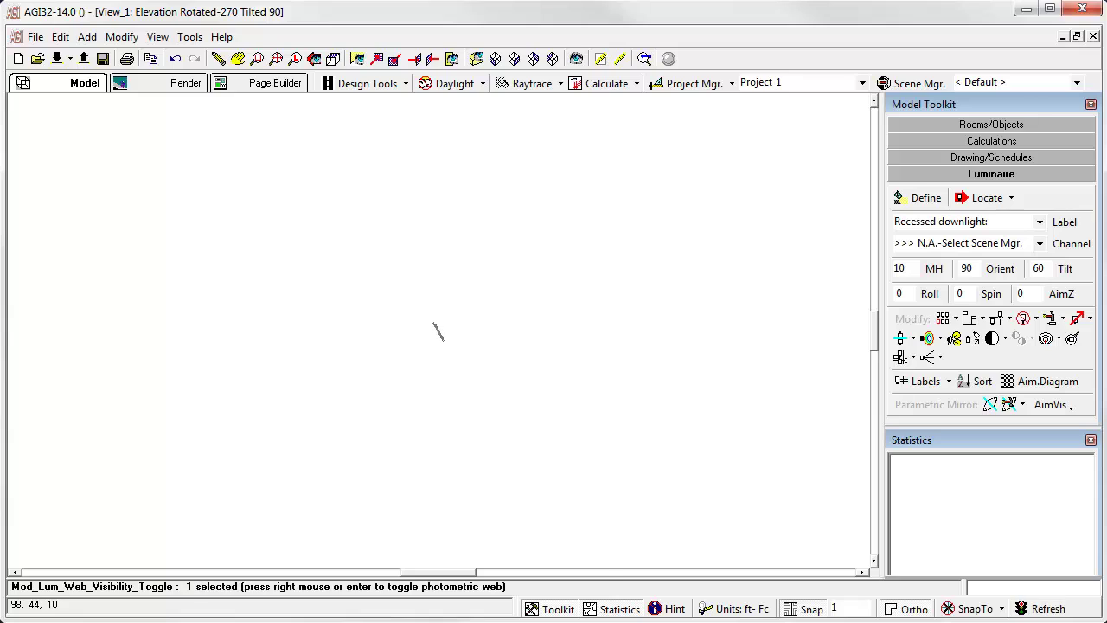
pyautogui.rightClick(436, 332)
pyautogui.scroll(-2, 439, 332)
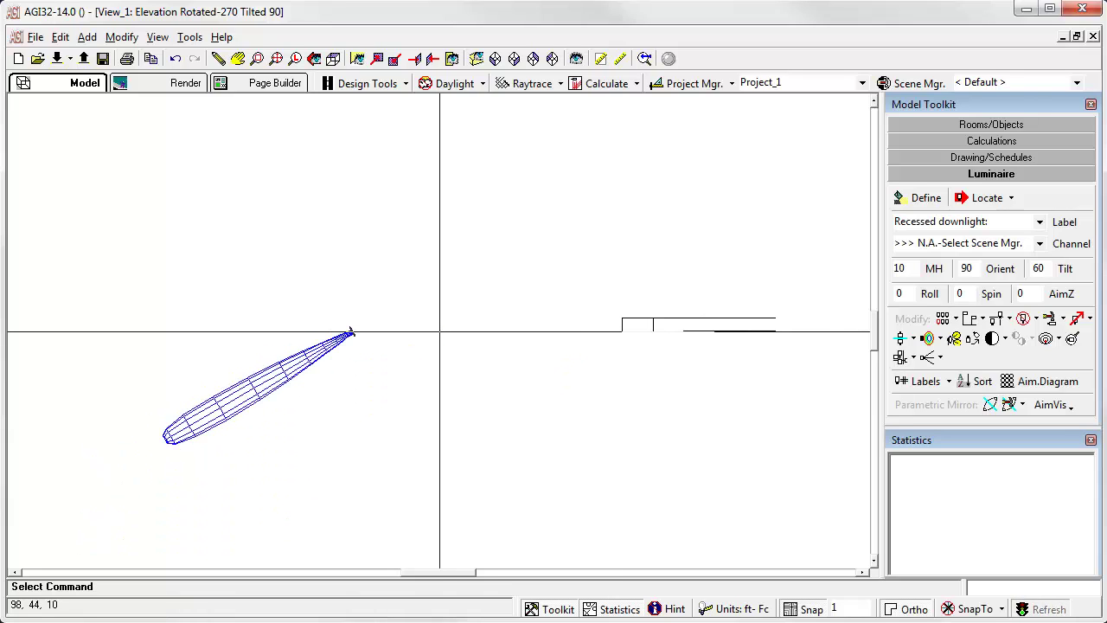
pyautogui.click(476, 58)
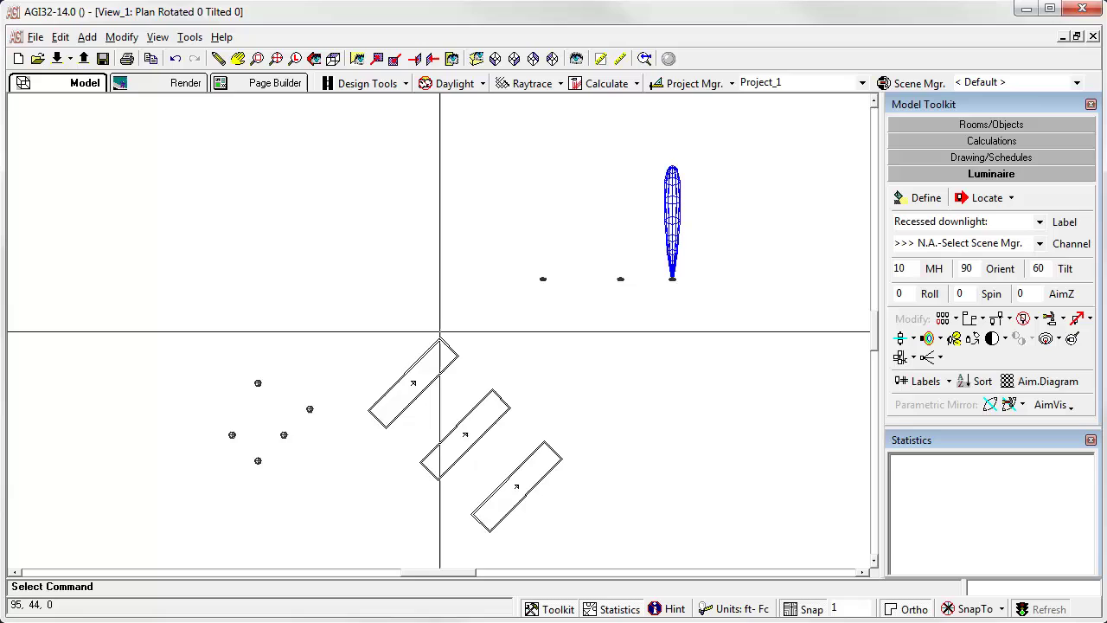
pyautogui.scroll(-1, 440, 331)
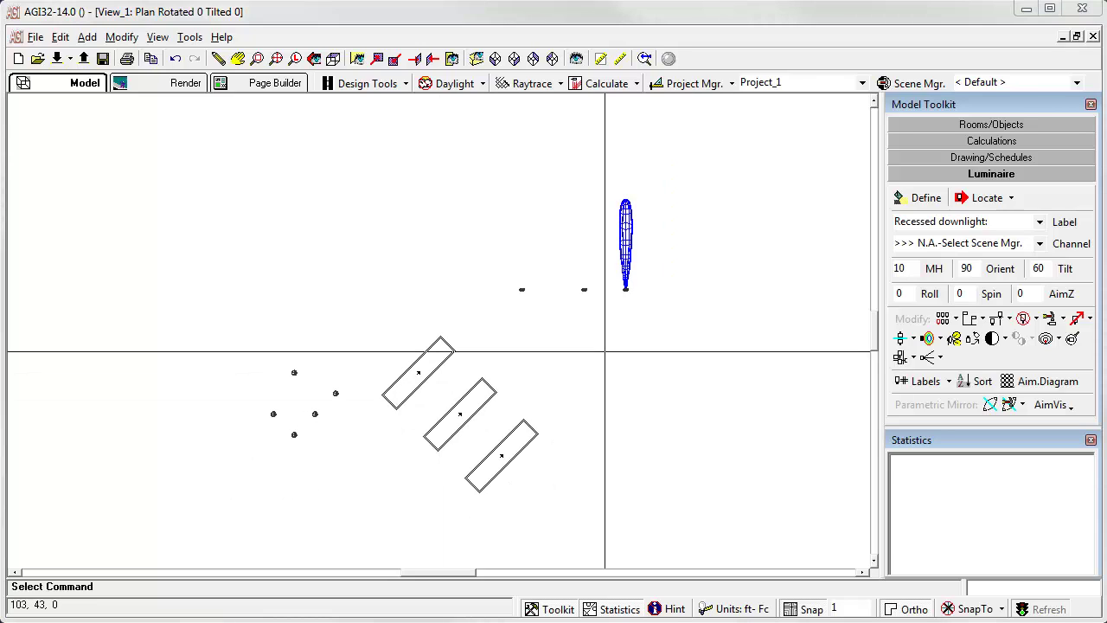
# Step: Delete all 11 luminaires from the plan
pyautogui.click(1037, 319)
pyautogui.click(1043, 375)
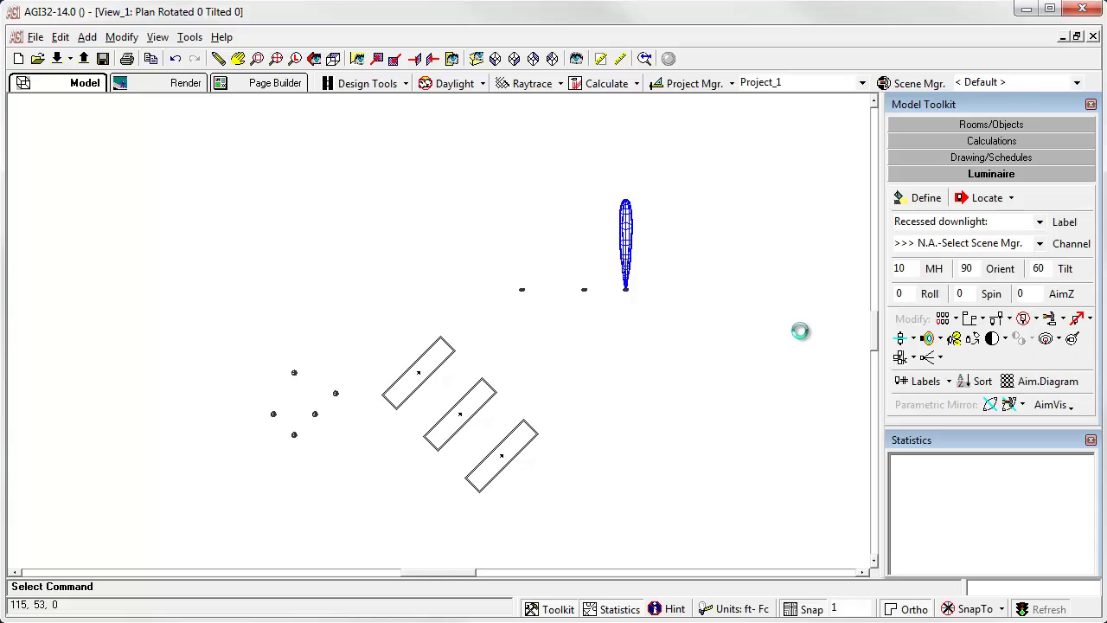
pyautogui.rightClick(445, 364)
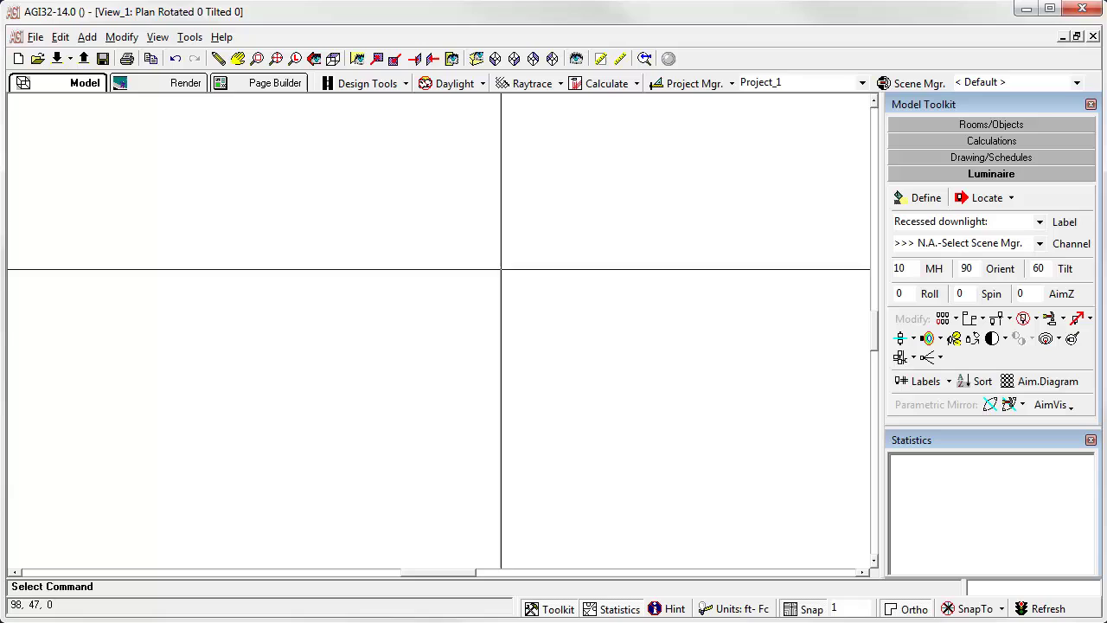
# Step: Switch placement to Locate & Orient, reset orientation to 0, and choose Fluorescent 1x4
pyautogui.click(1012, 199)
pyautogui.click(1006, 237)
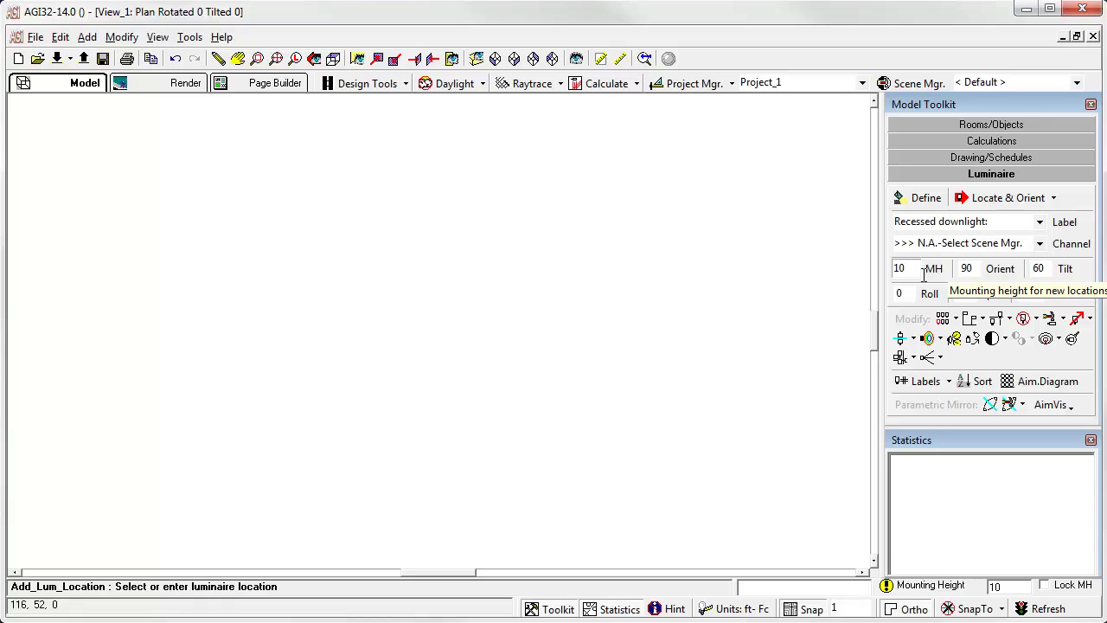
pyautogui.doubleClick(975, 268)
pyautogui.write('0')
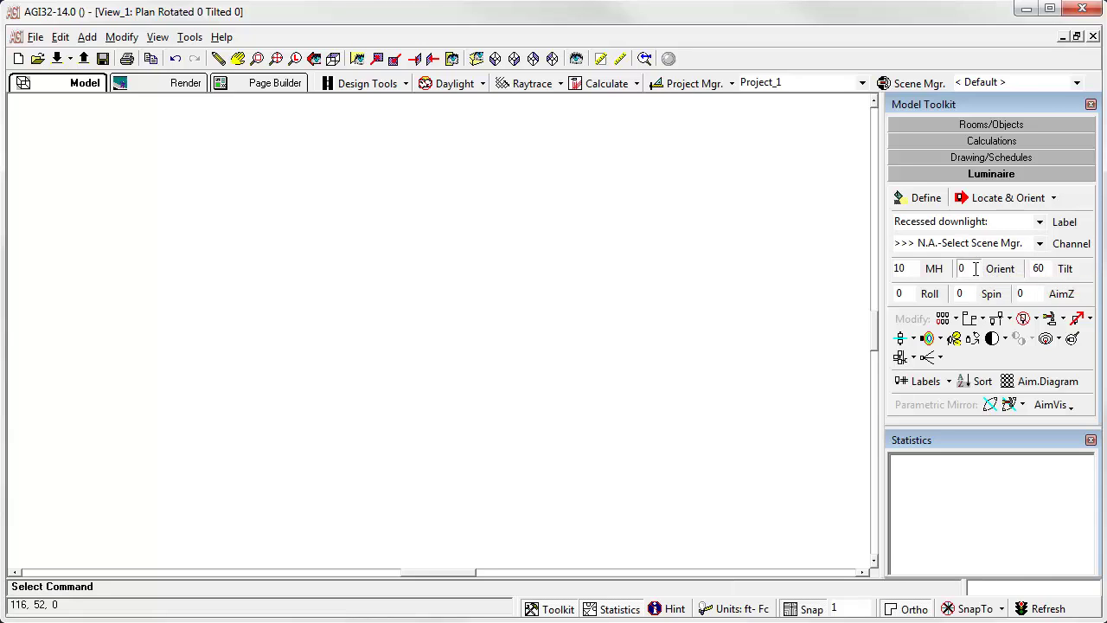
pyautogui.click(1040, 221)
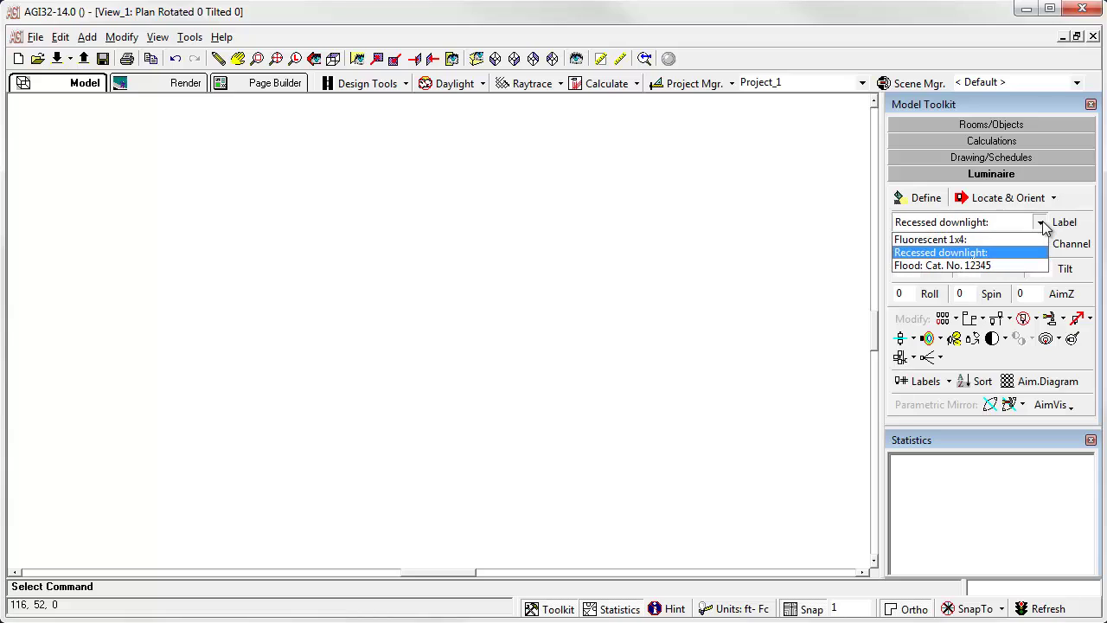
pyautogui.click(981, 240)
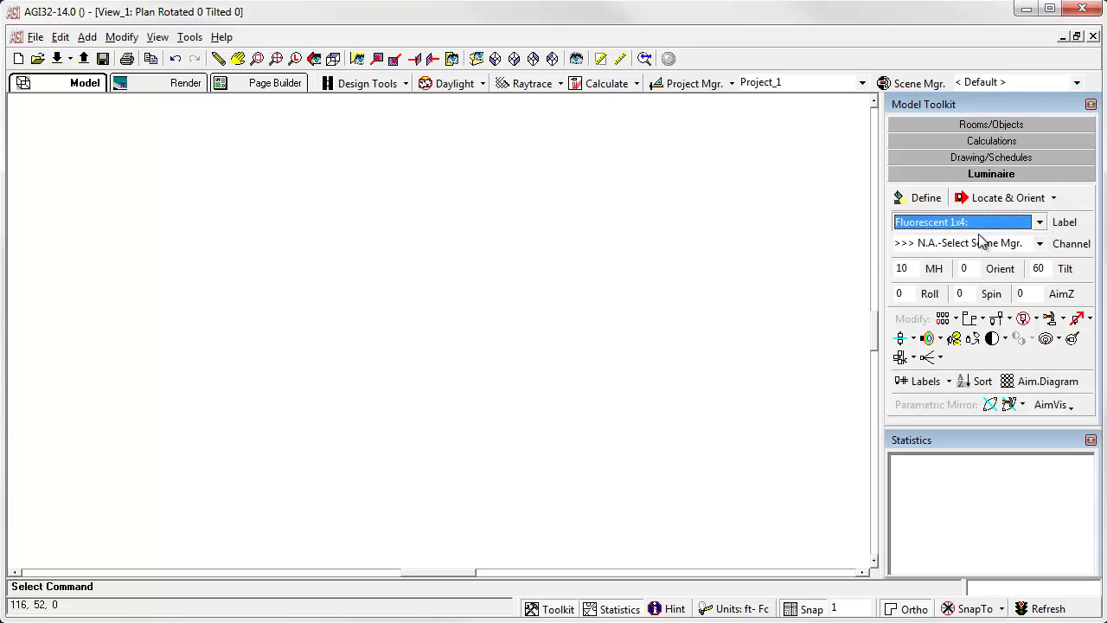
# Step: Place two Fluorescent 1x4 fixtures side by side, oriented at 90° and 225°
pyautogui.click(1014, 198)
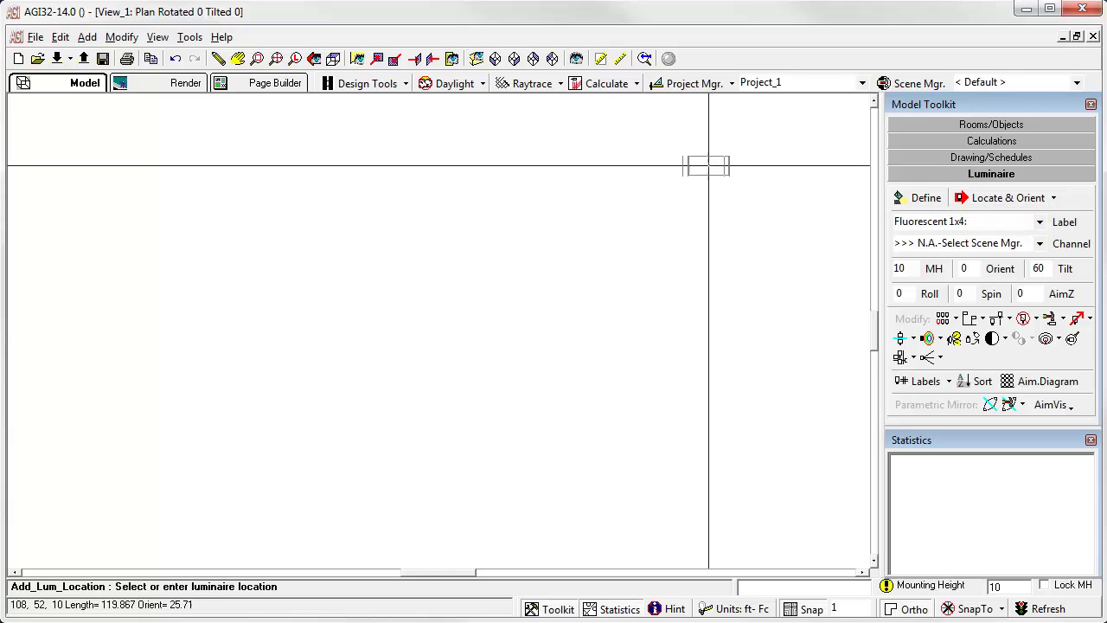
pyautogui.click(460, 353)
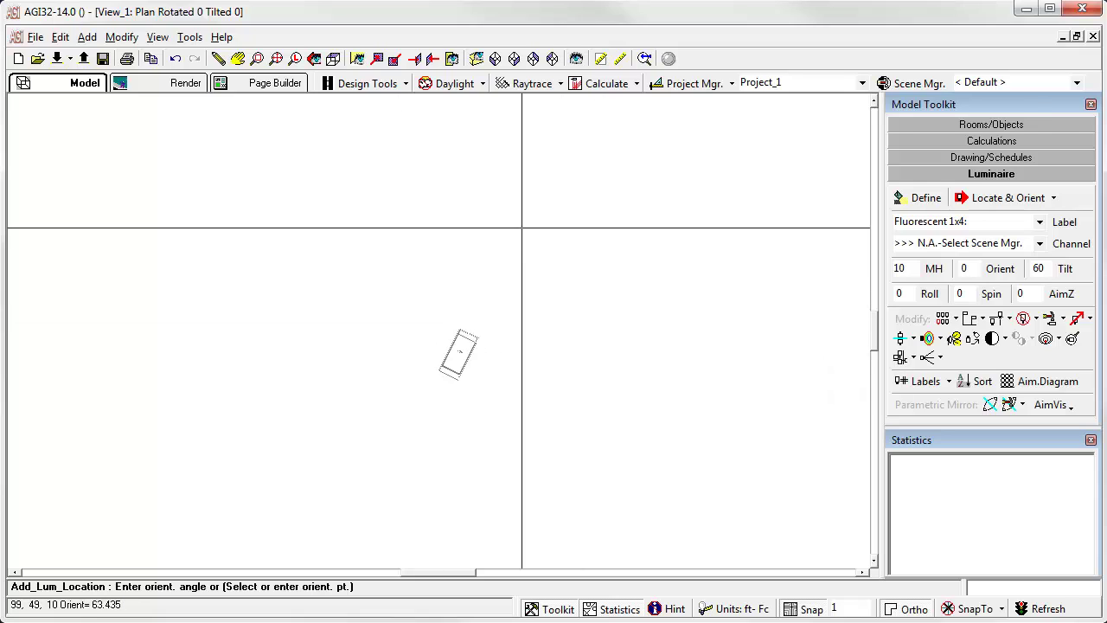
pyautogui.click(459, 228)
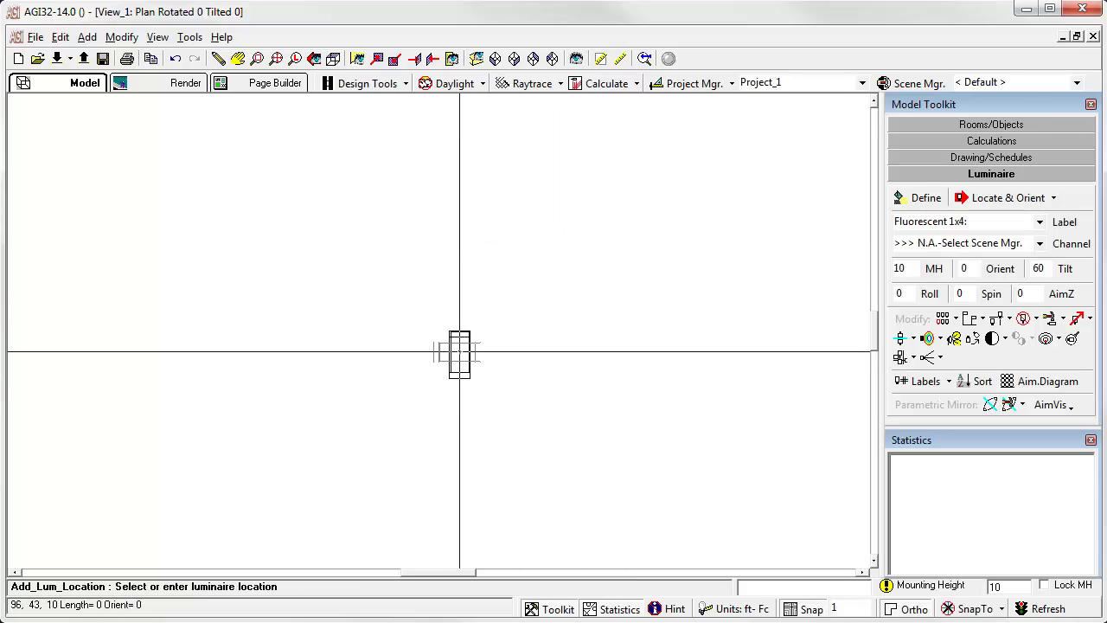
pyautogui.scroll(1, 459, 355)
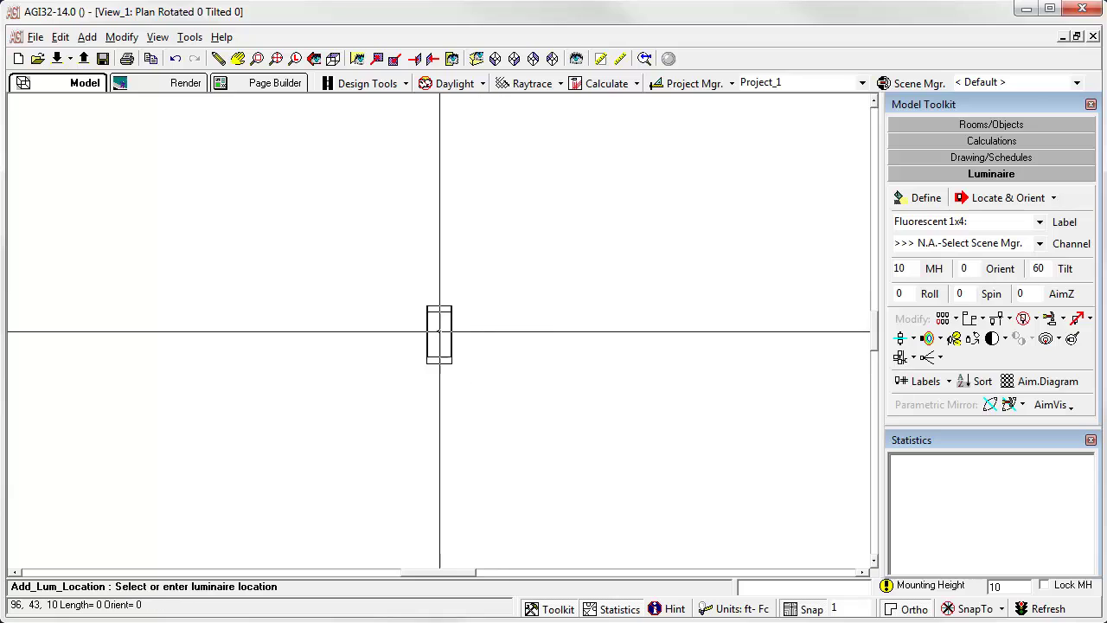
pyautogui.click(633, 331)
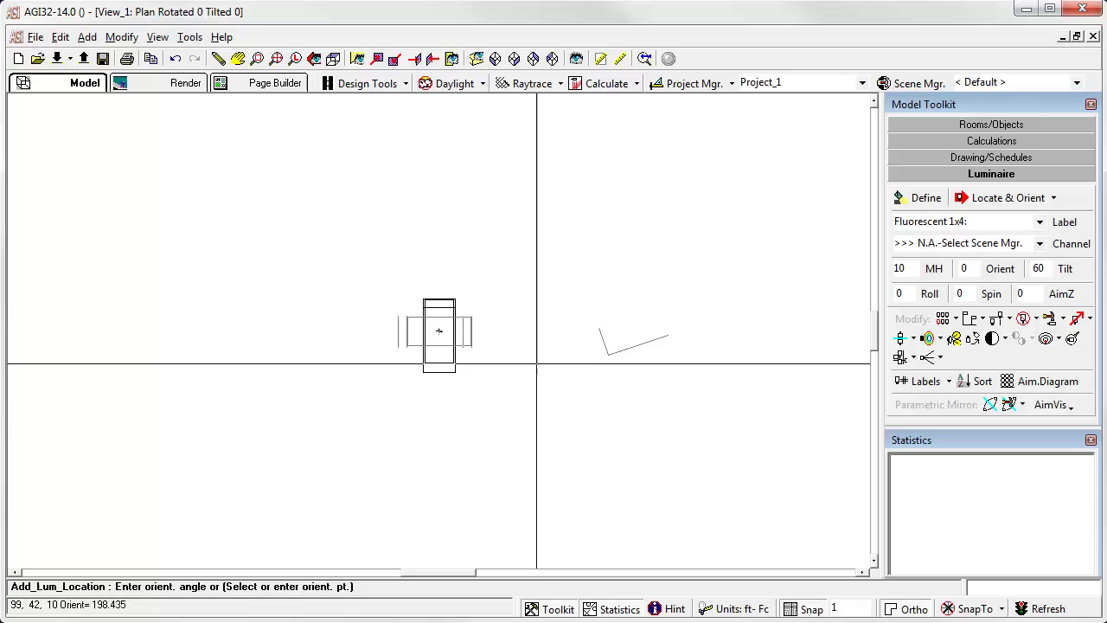
pyautogui.click(568, 396)
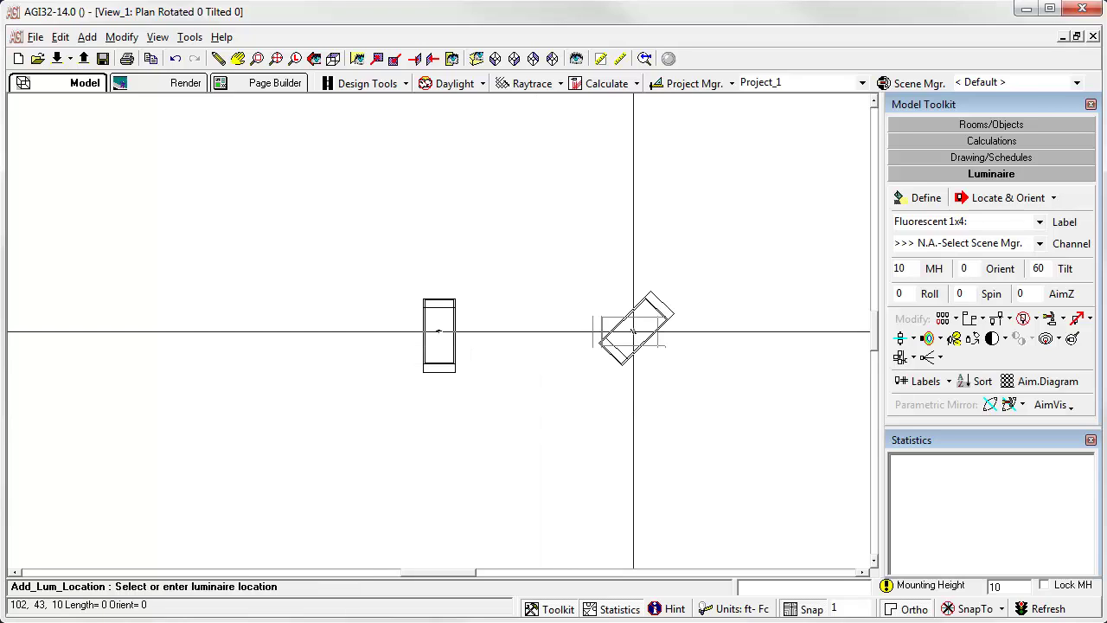
pyautogui.press('Escape')
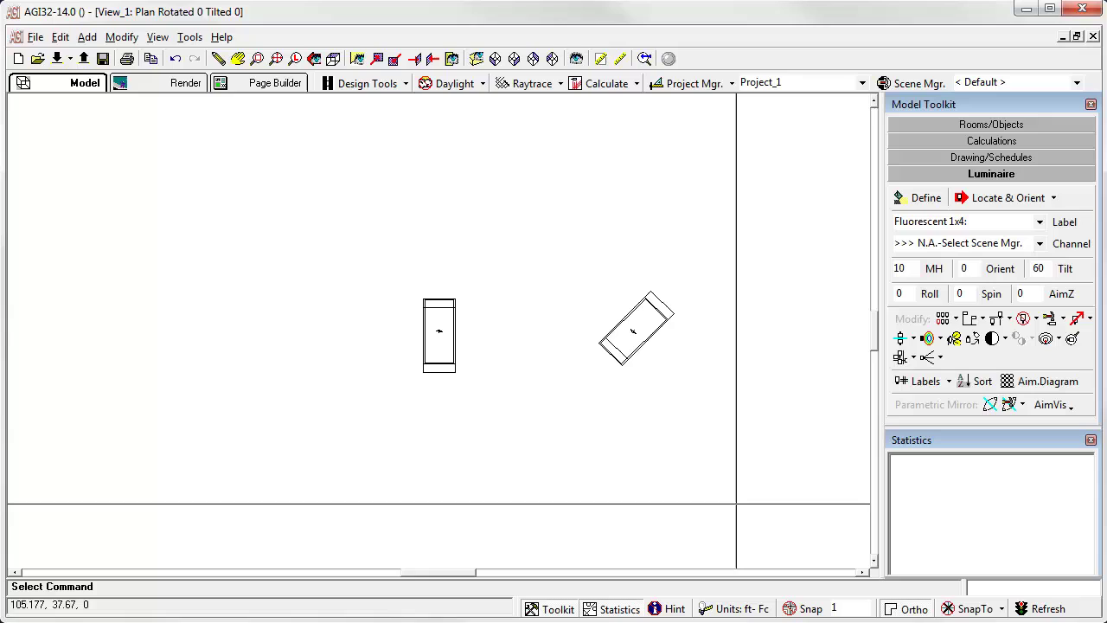
# Step: Place a third, nearly horizontal fixture left of the others, then turn on Snap
pyautogui.click(1004, 202)
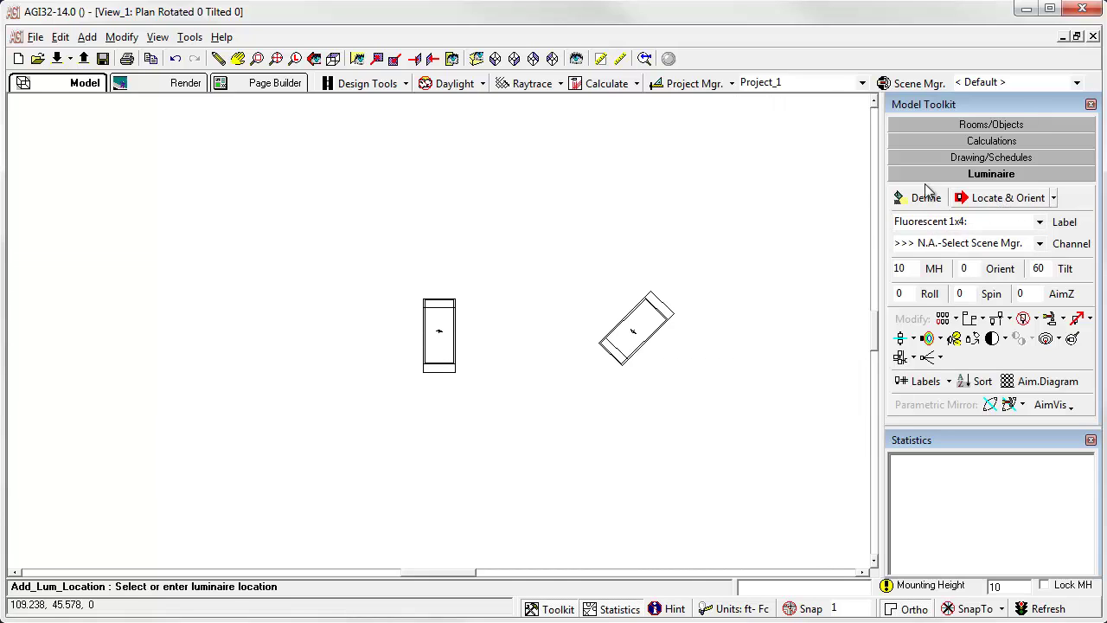
pyautogui.click(230, 347)
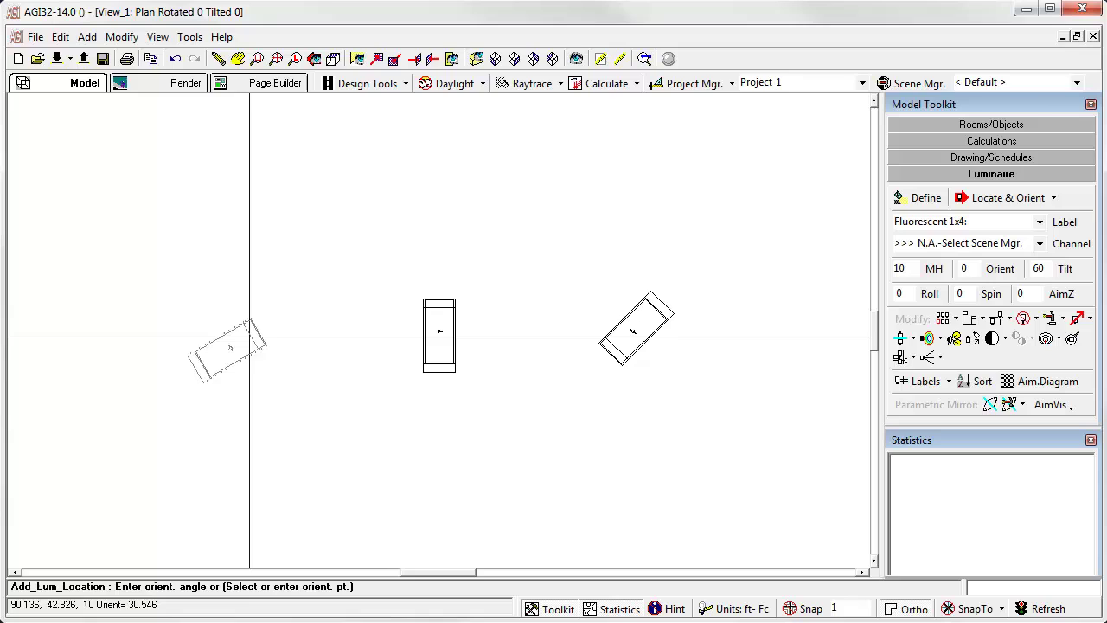
pyautogui.click(270, 351)
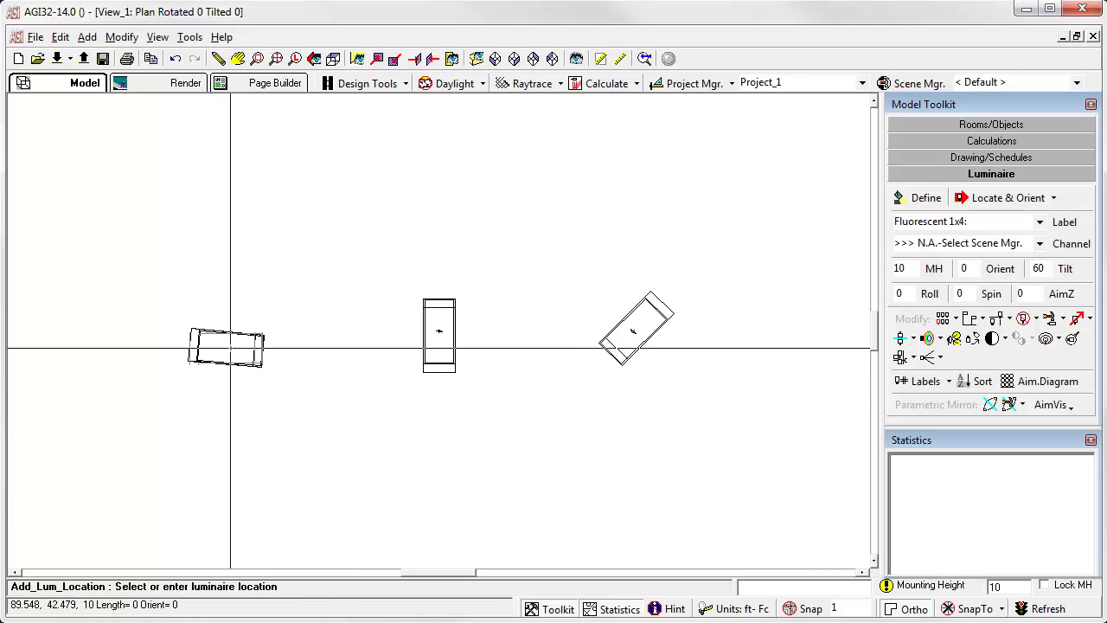
pyautogui.scroll(3, 430, 409)
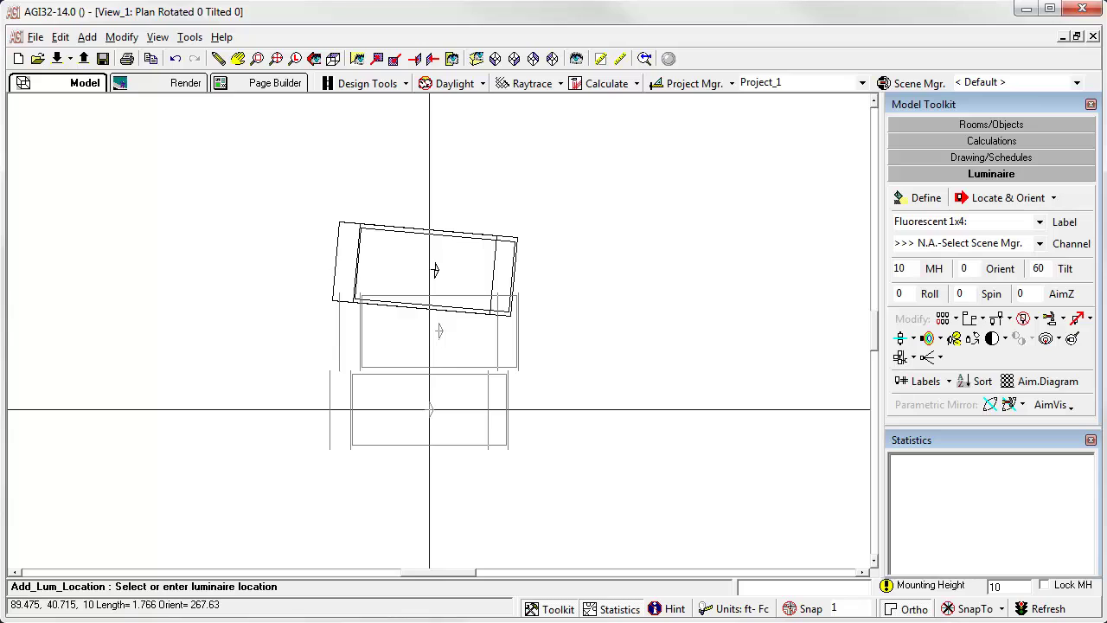
pyautogui.press('Escape')
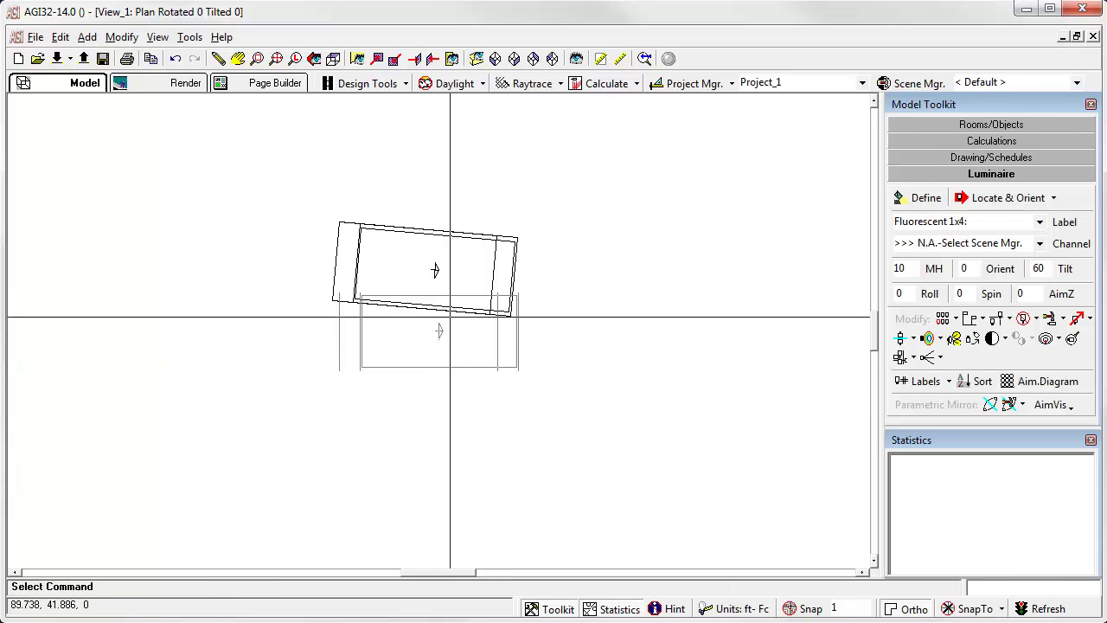
pyautogui.click(801, 606)
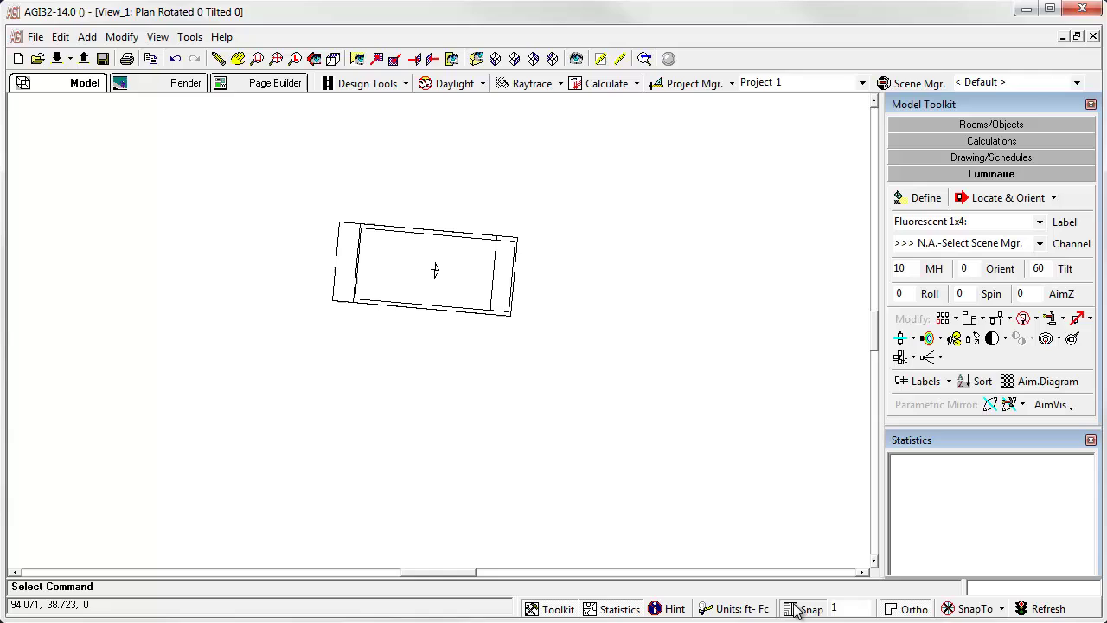
pyautogui.scroll(-4, 439, 334)
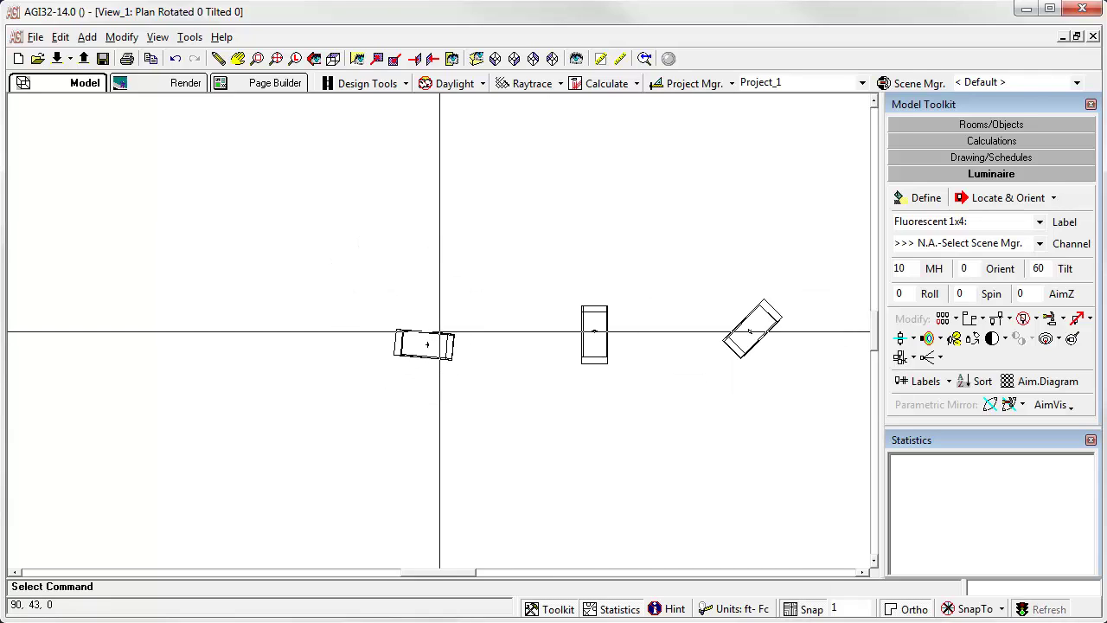
# Step: Delete the leftmost Fluorescent 1x4 fixture
pyautogui.click(1024, 319)
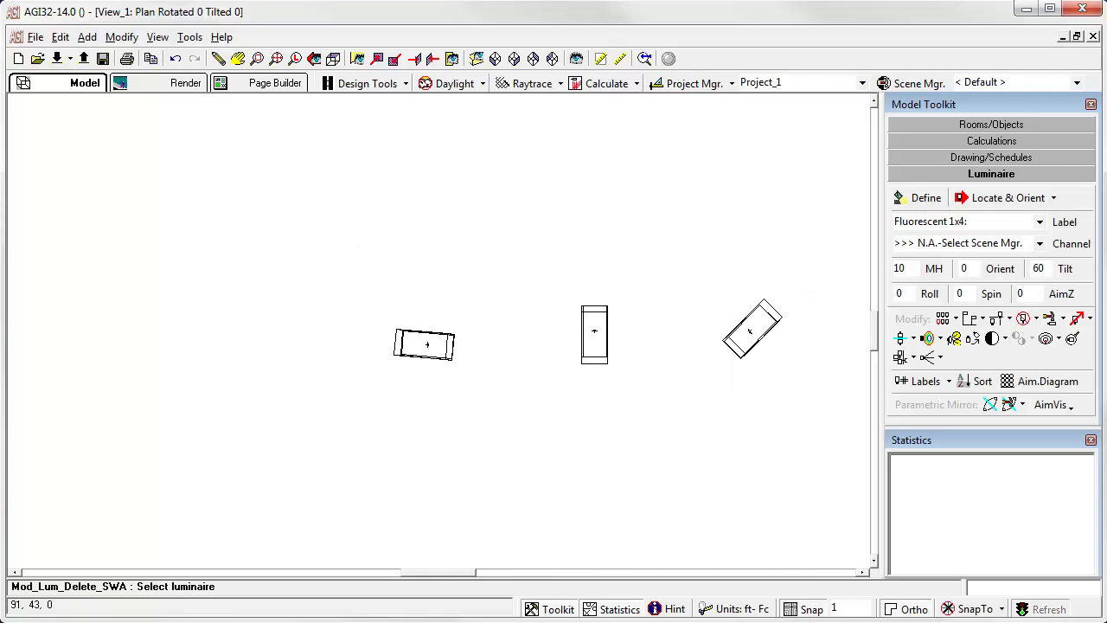
pyautogui.click(417, 342)
pyautogui.rightClick(414, 331)
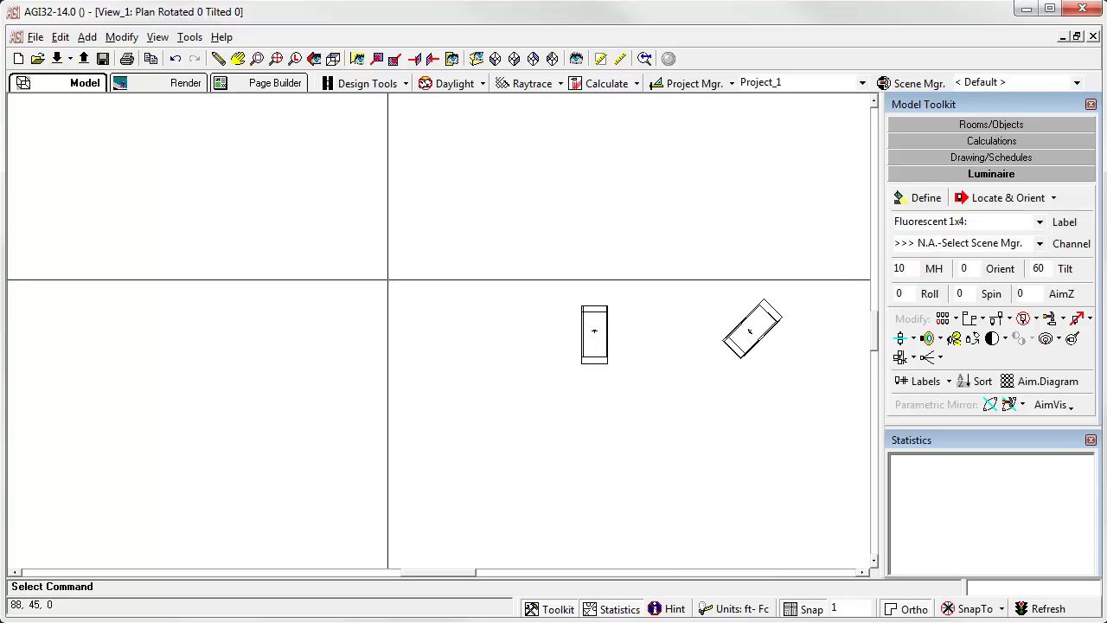
# Step: Place a replacement fixture left of the others, oriented toward the upper right
pyautogui.click(999, 199)
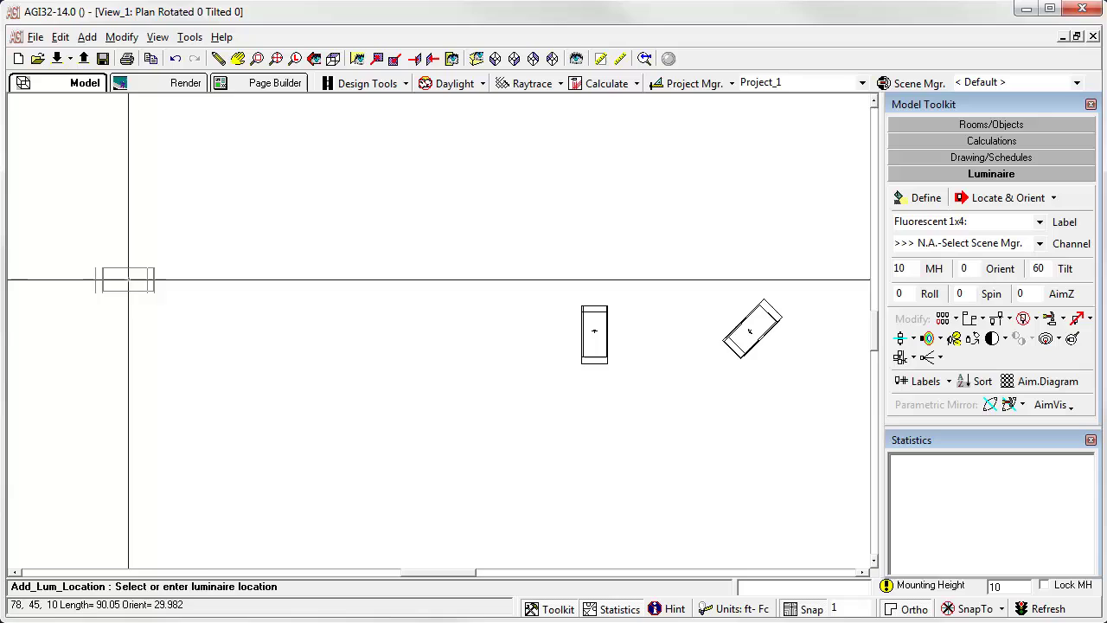
pyautogui.click(180, 305)
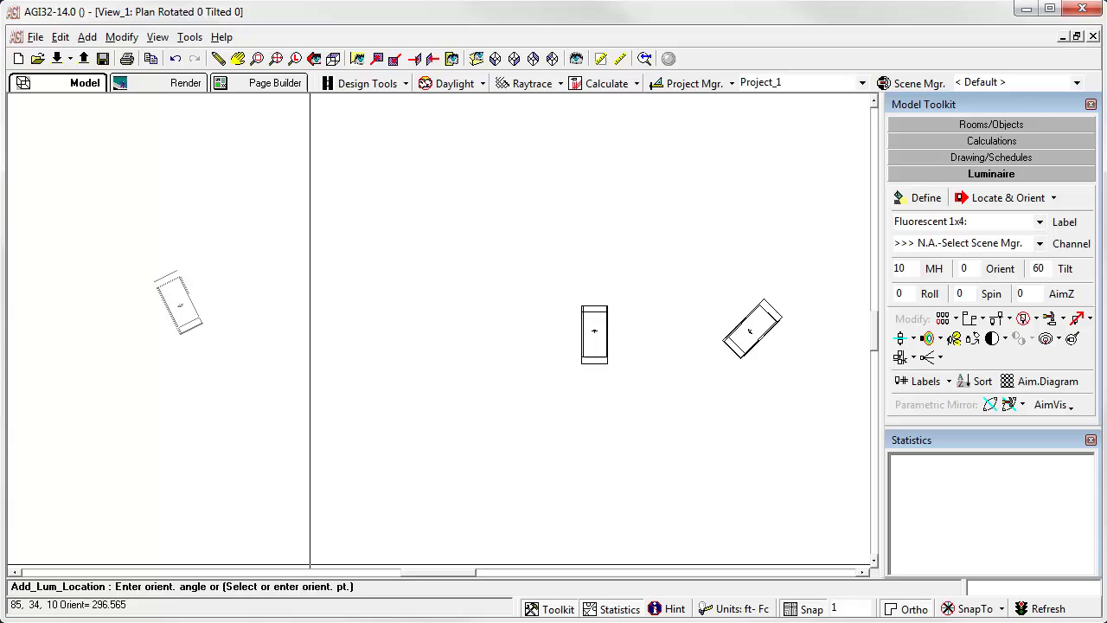
pyautogui.press('Escape')
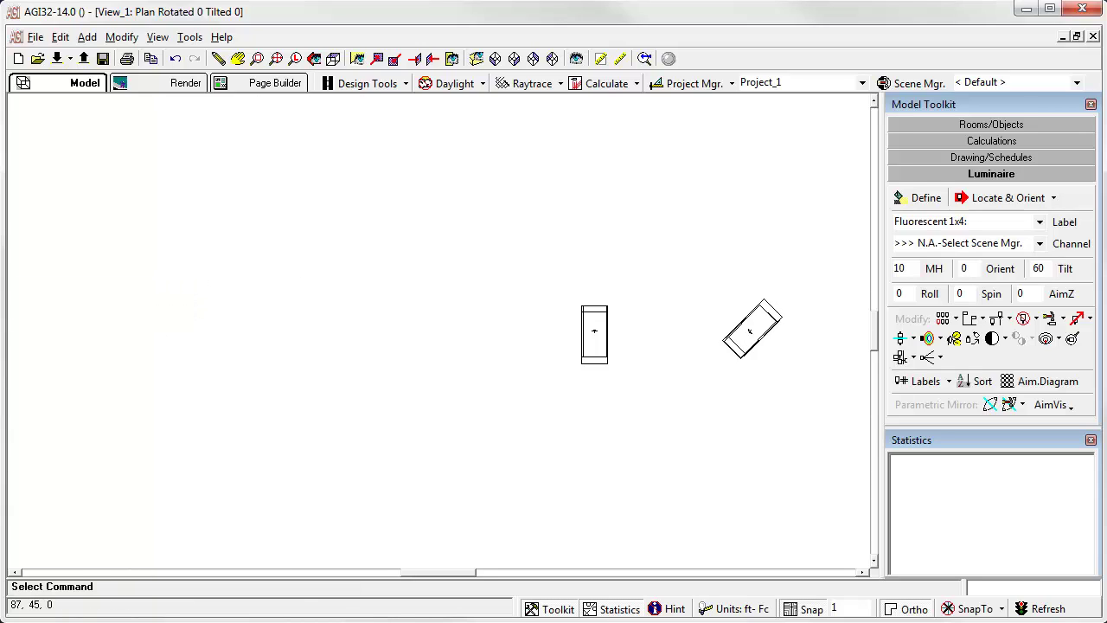
pyautogui.click(994, 198)
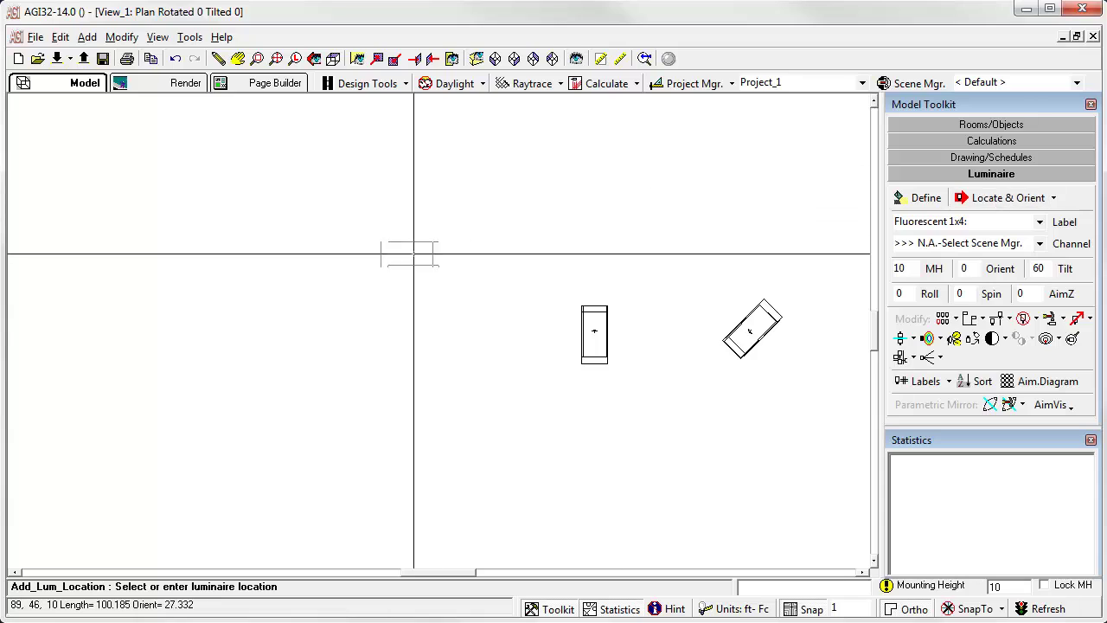
pyautogui.click(336, 280)
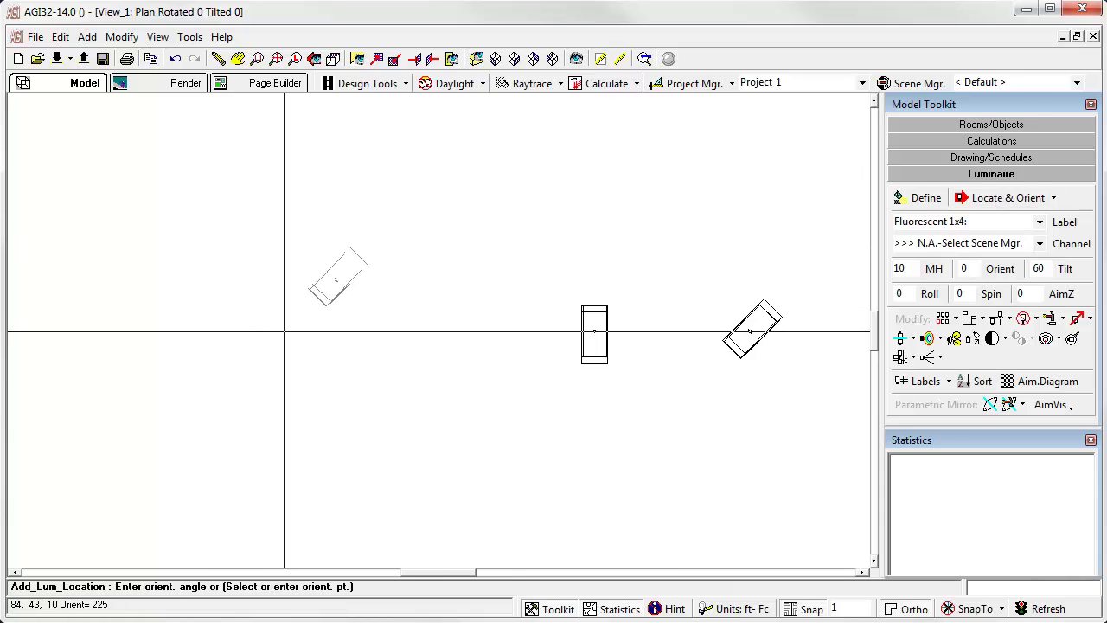
pyautogui.click(439, 230)
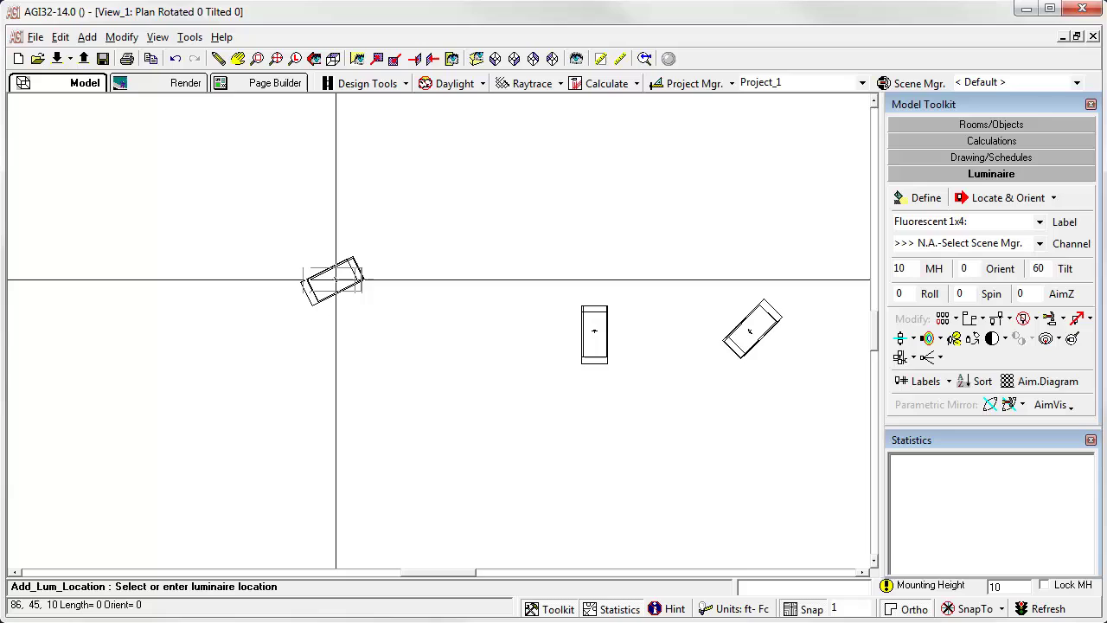
pyautogui.press('Escape')
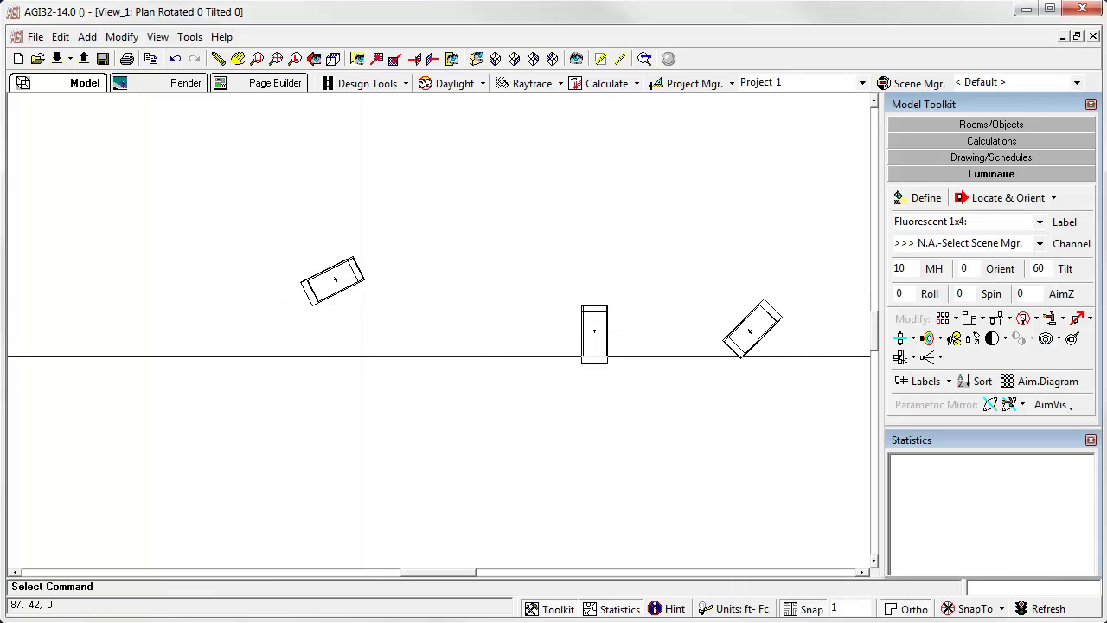
# Step: Delete all remaining luminaires so the plan is empty
pyautogui.click(1037, 319)
pyautogui.click(1043, 374)
pyautogui.rightClick(580, 305)
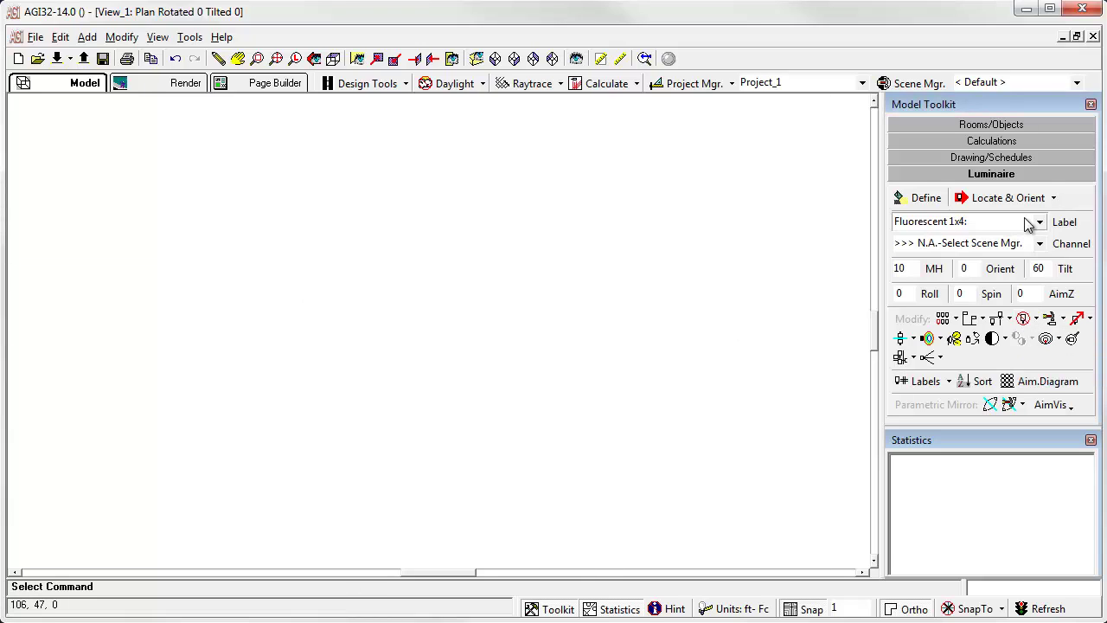
# Step: Switch to Locate & Aim placement with Flood: Cat. No. 12345 as the luminaire type
pyautogui.click(1055, 199)
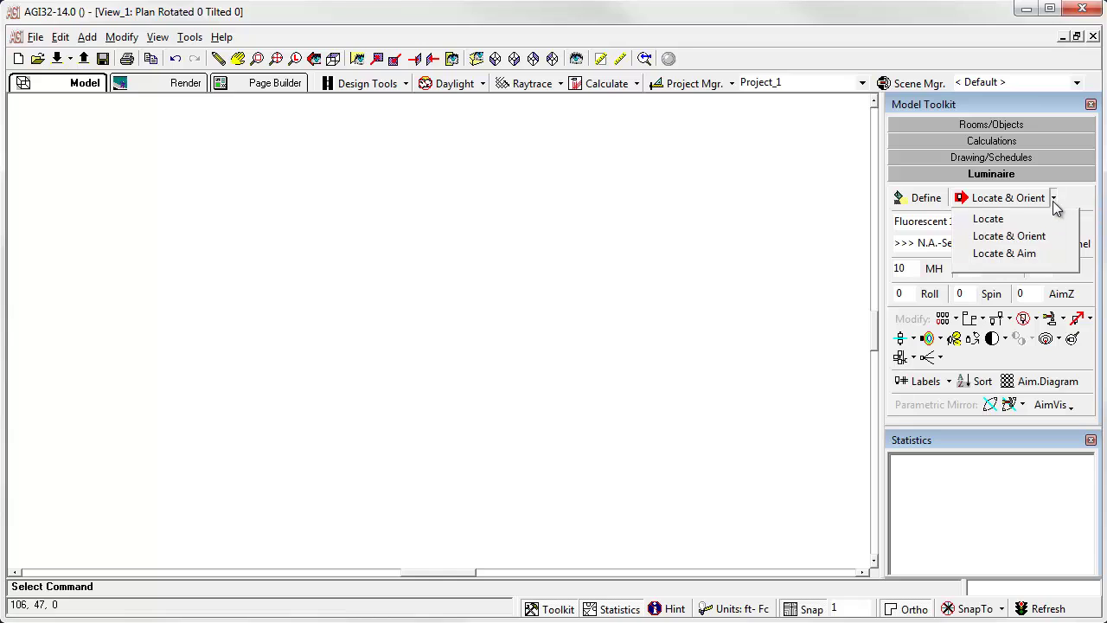
pyautogui.click(1008, 253)
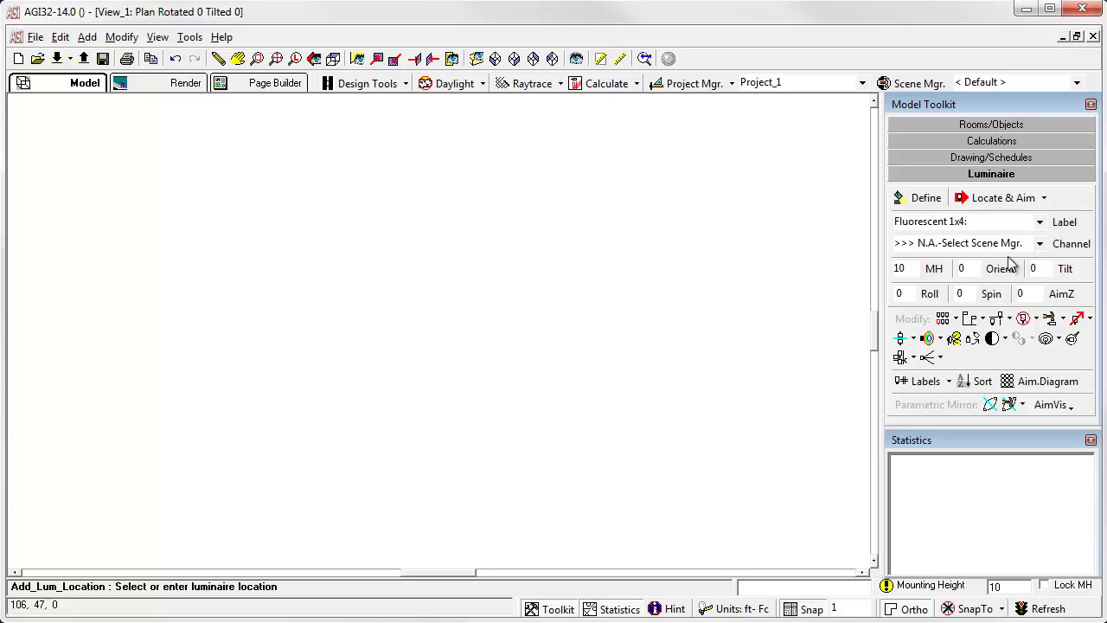
pyautogui.click(1040, 223)
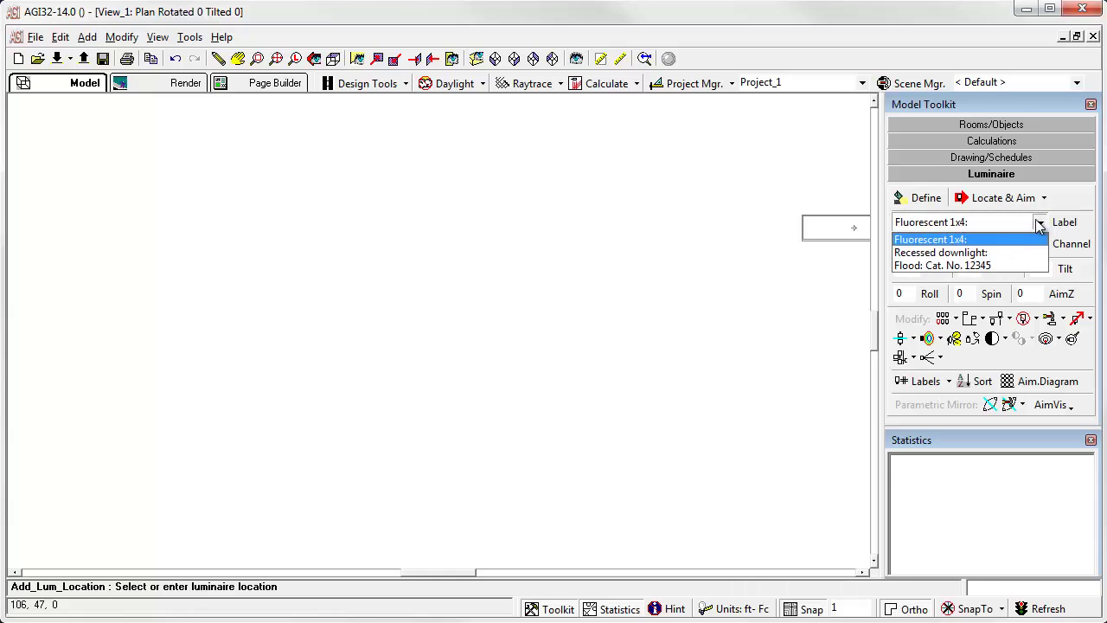
pyautogui.click(986, 267)
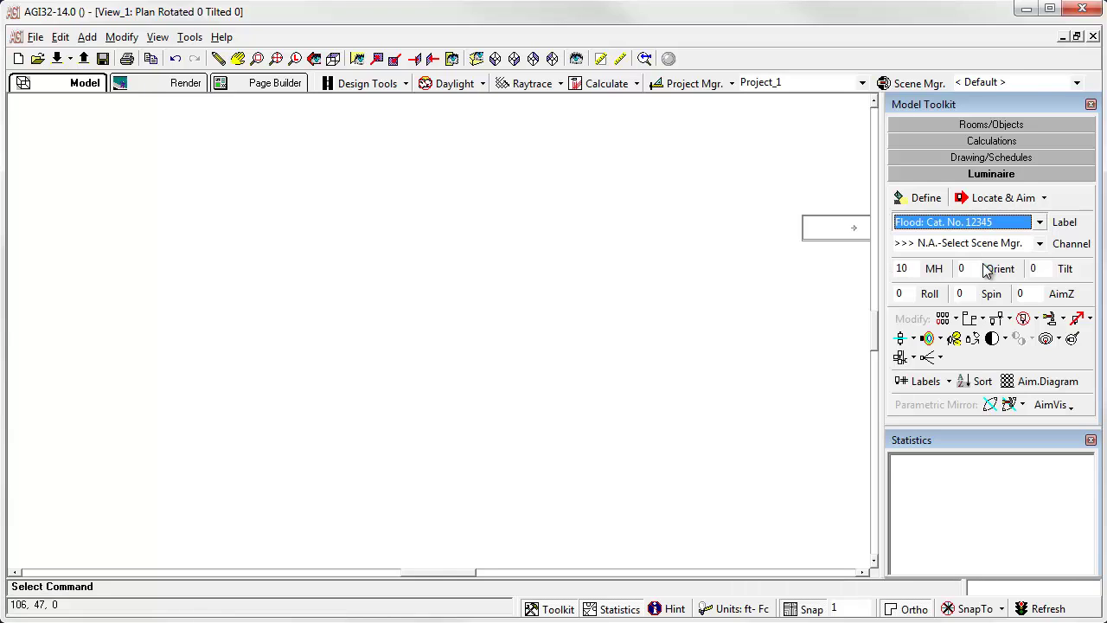
pyautogui.click(1001, 198)
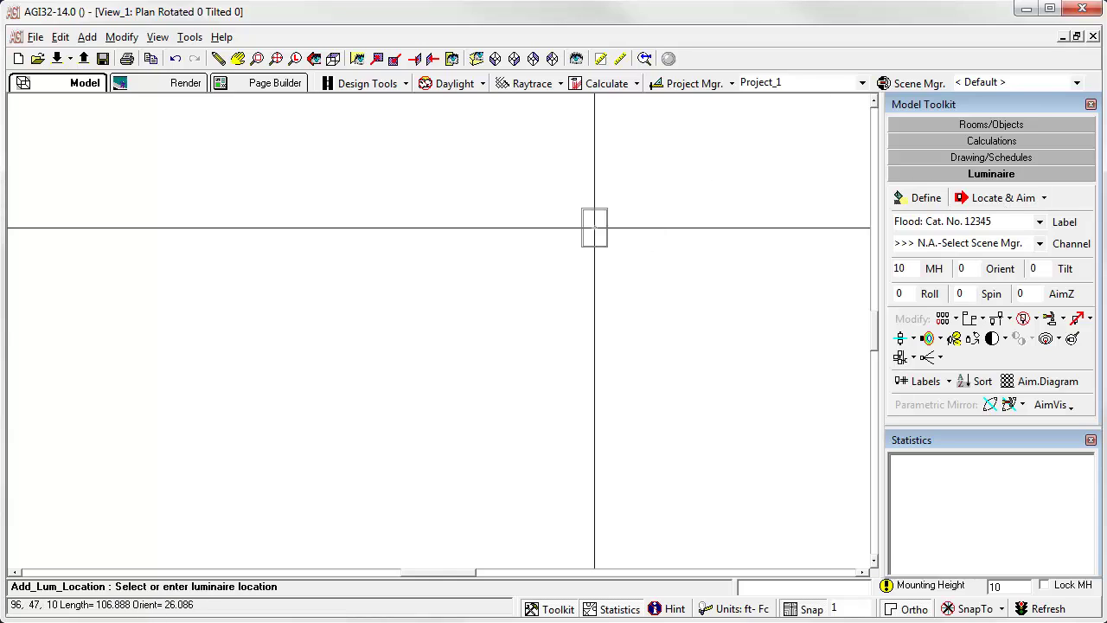
# Step: Place three 10 ft floodlights with different aims, including lower right and upper left, then zoom out
pyautogui.click(180, 460)
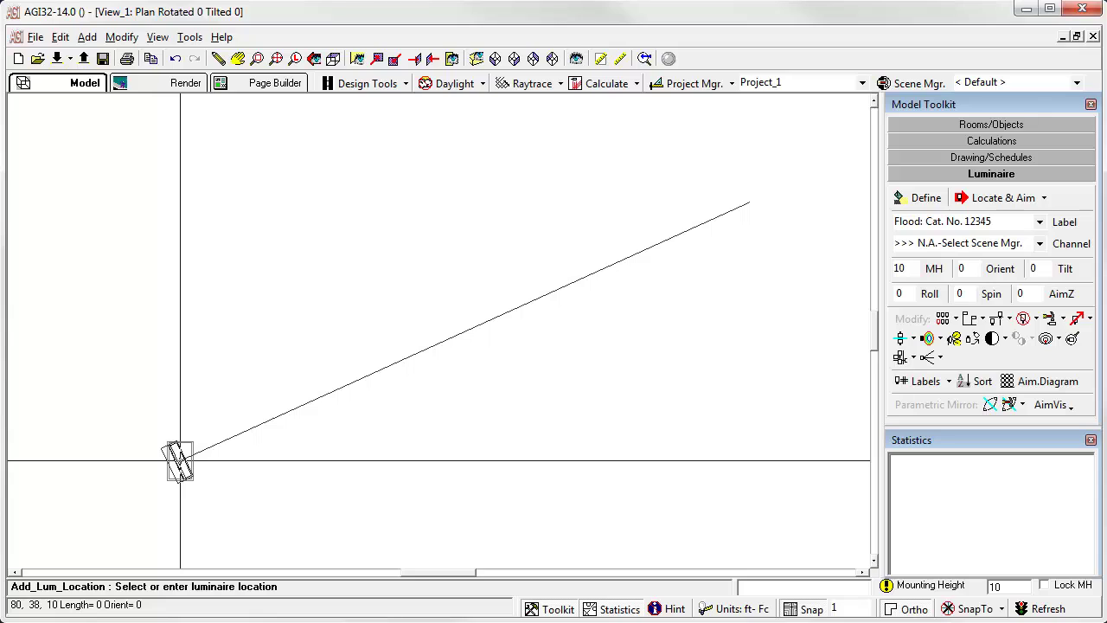
pyautogui.scroll(-2, 283, 460)
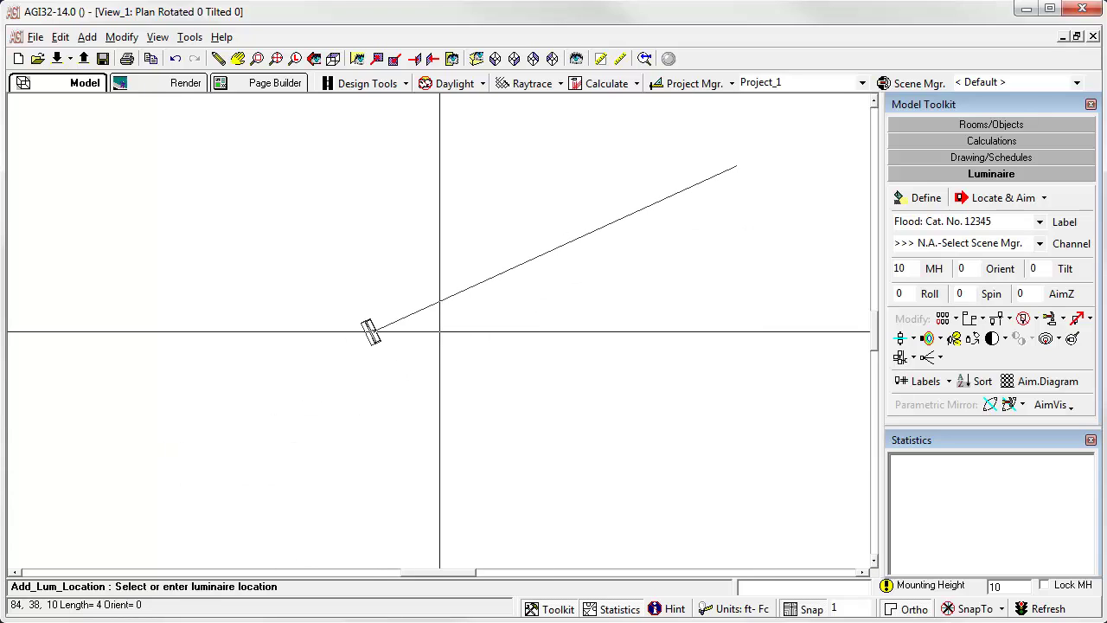
pyautogui.click(373, 398)
pyautogui.click(787, 529)
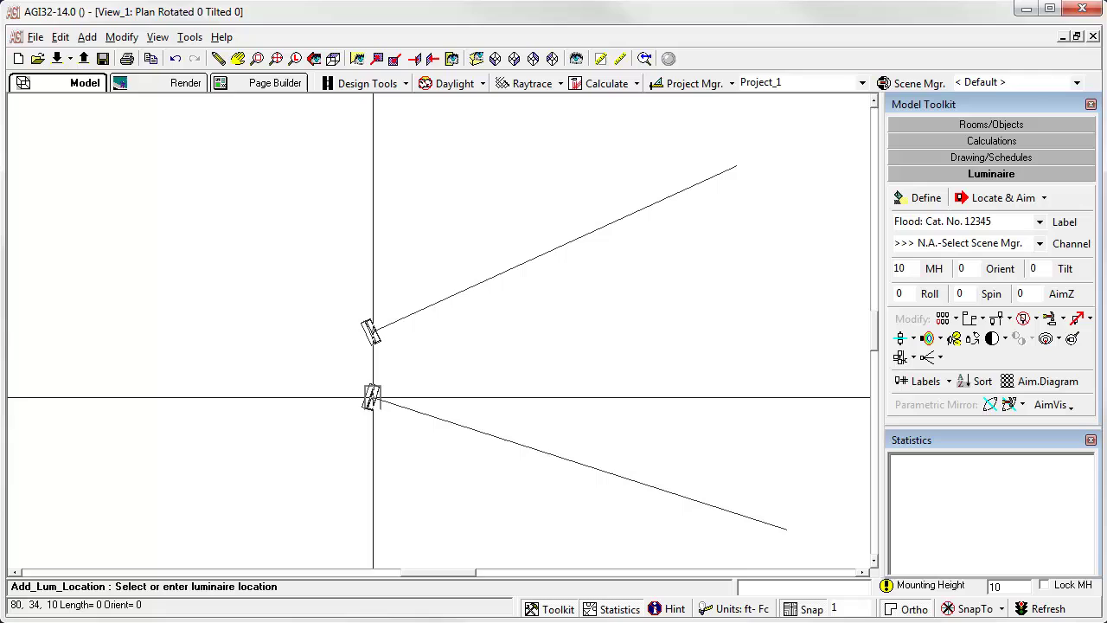
pyautogui.click(308, 282)
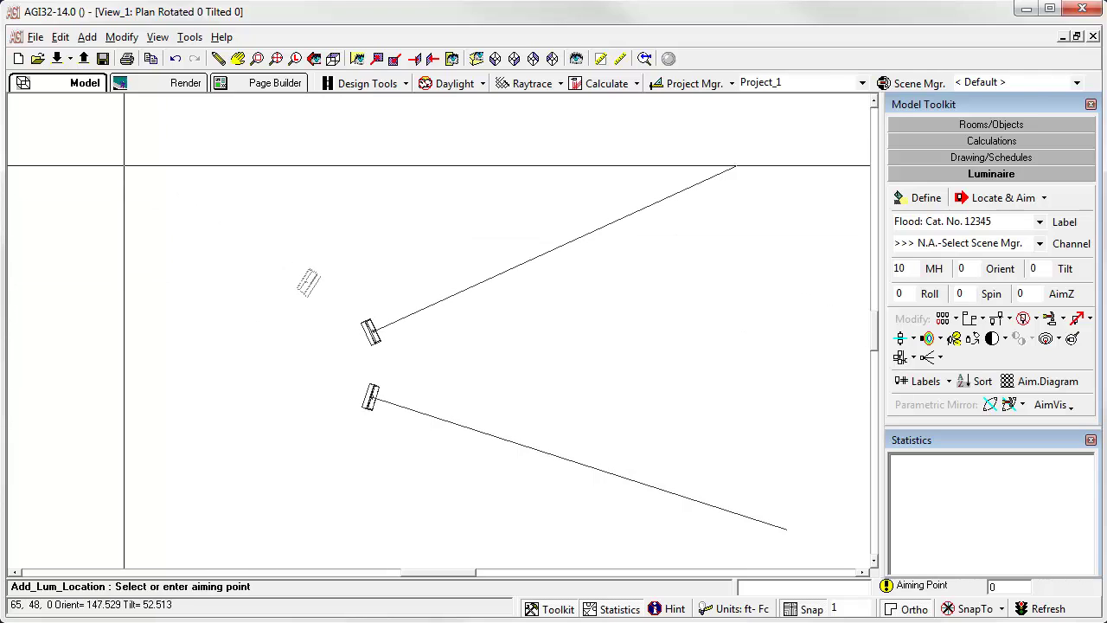
pyautogui.click(91, 150)
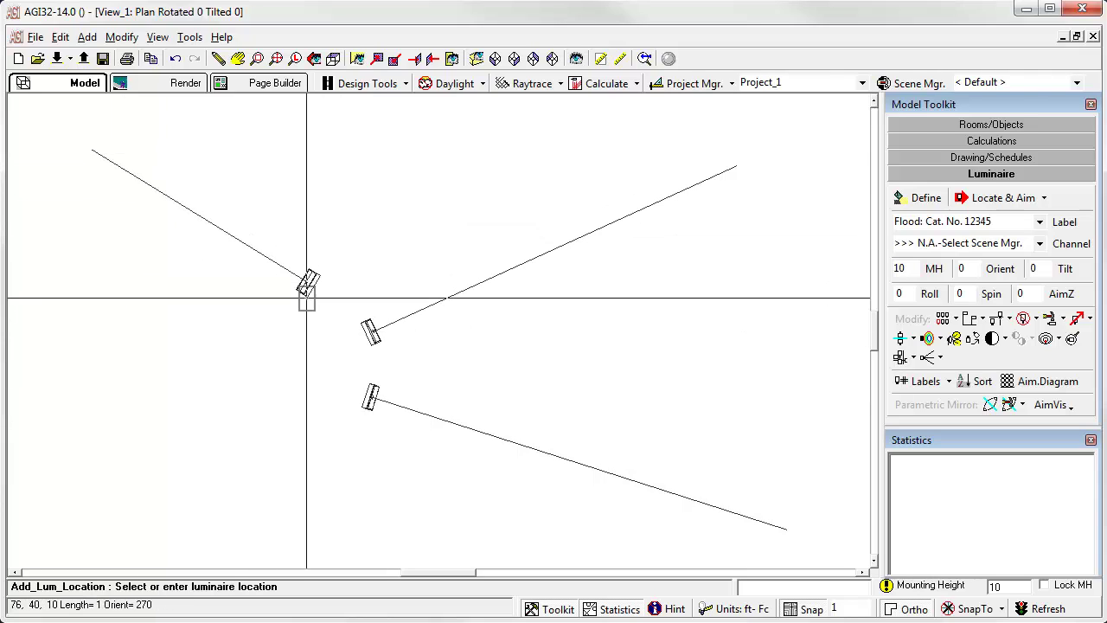
pyautogui.press('Escape')
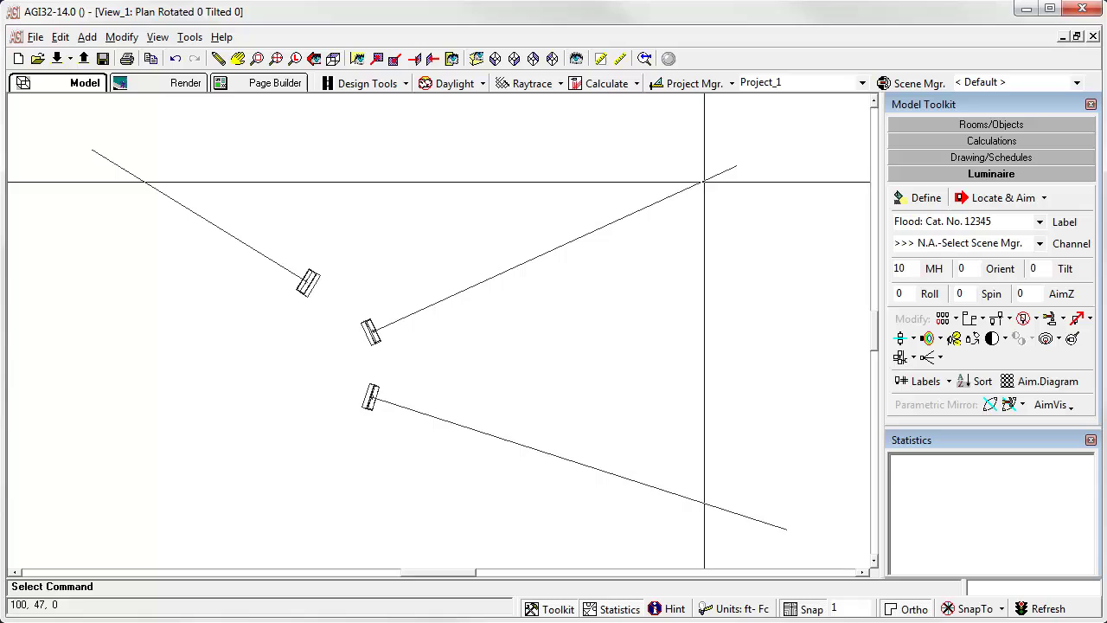
pyautogui.doubleClick(1036, 294)
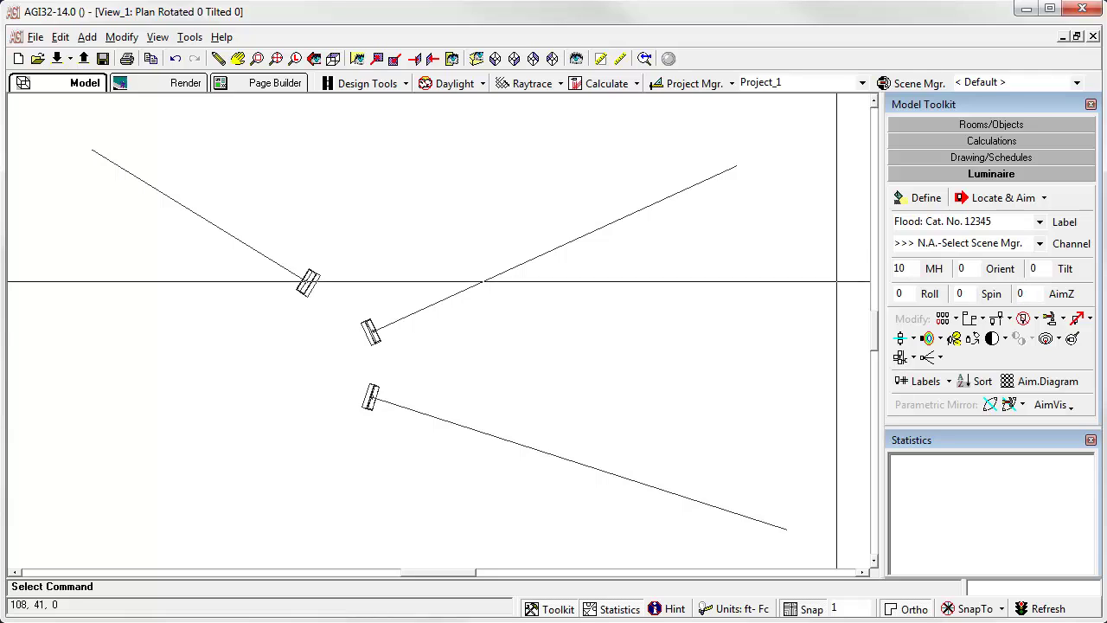
pyautogui.scroll(-2, 439, 331)
pyautogui.scroll(-2, 440, 332)
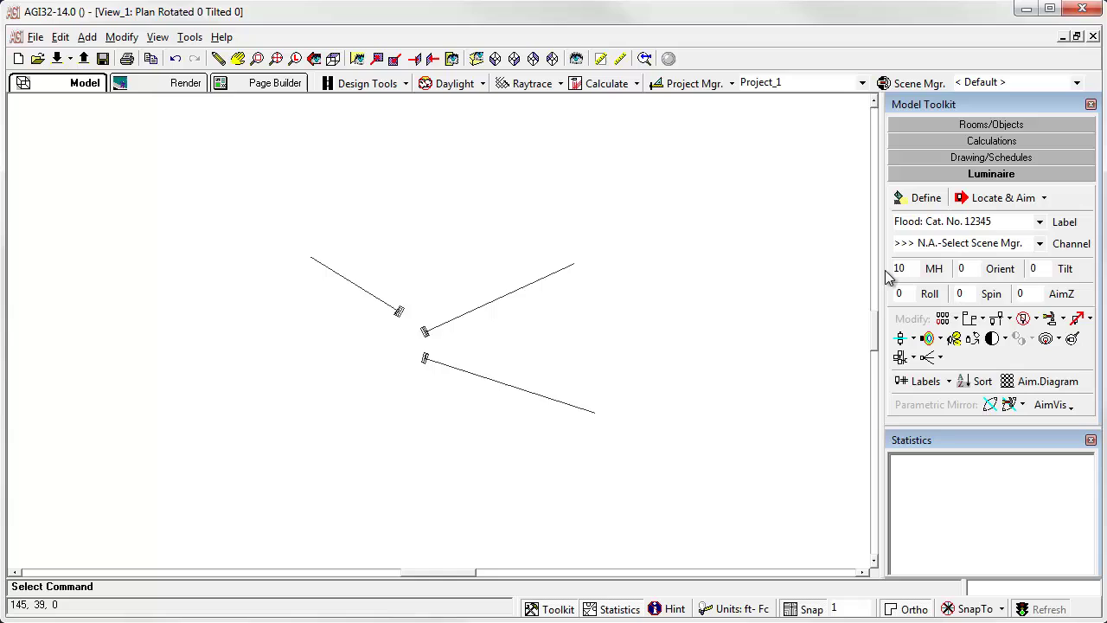
# Step: Delete all three floodlights from the plan
pyautogui.click(1036, 318)
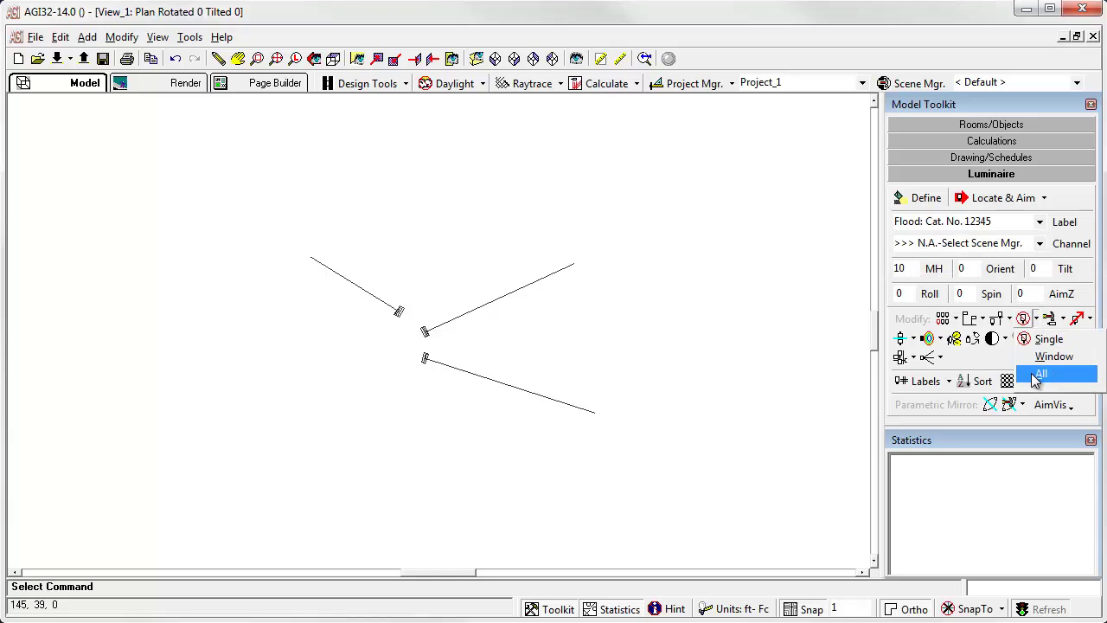
pyautogui.click(1041, 373)
pyautogui.rightClick(437, 353)
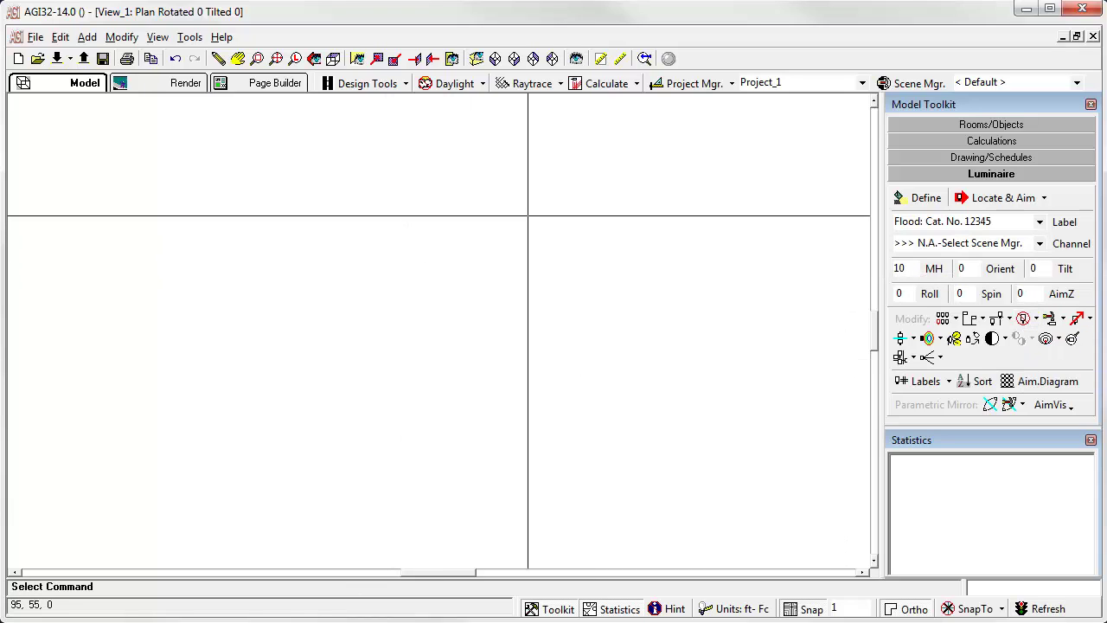
# Step: Add a rectangular block object with 60 ft high sides, defined by baseline and depth points
pyautogui.click(995, 126)
pyautogui.click(961, 291)
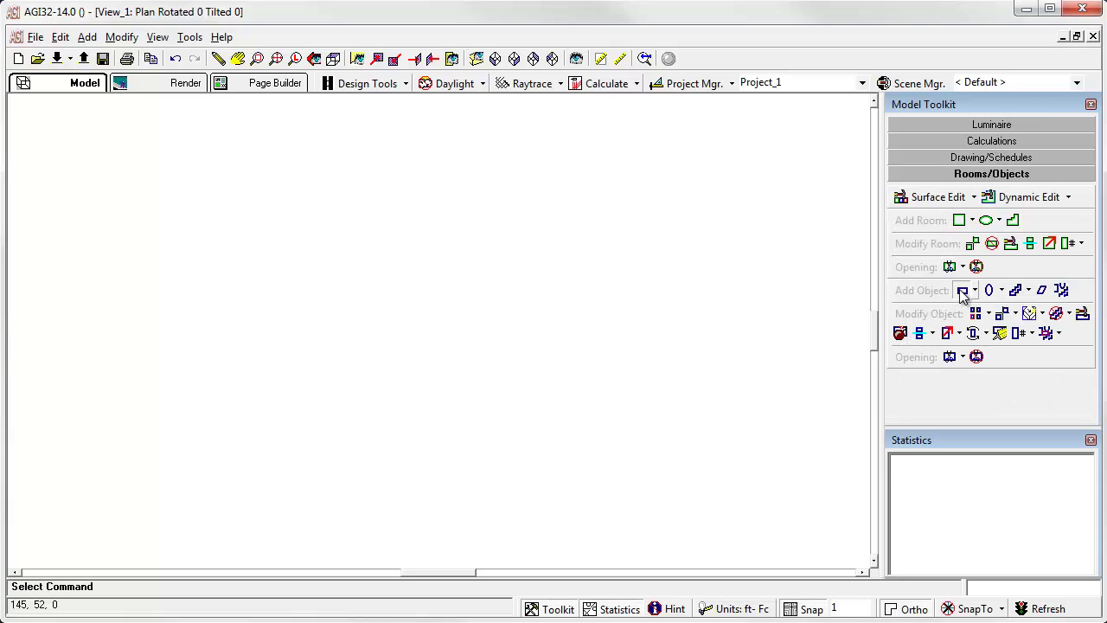
pyautogui.doubleClick(449, 304)
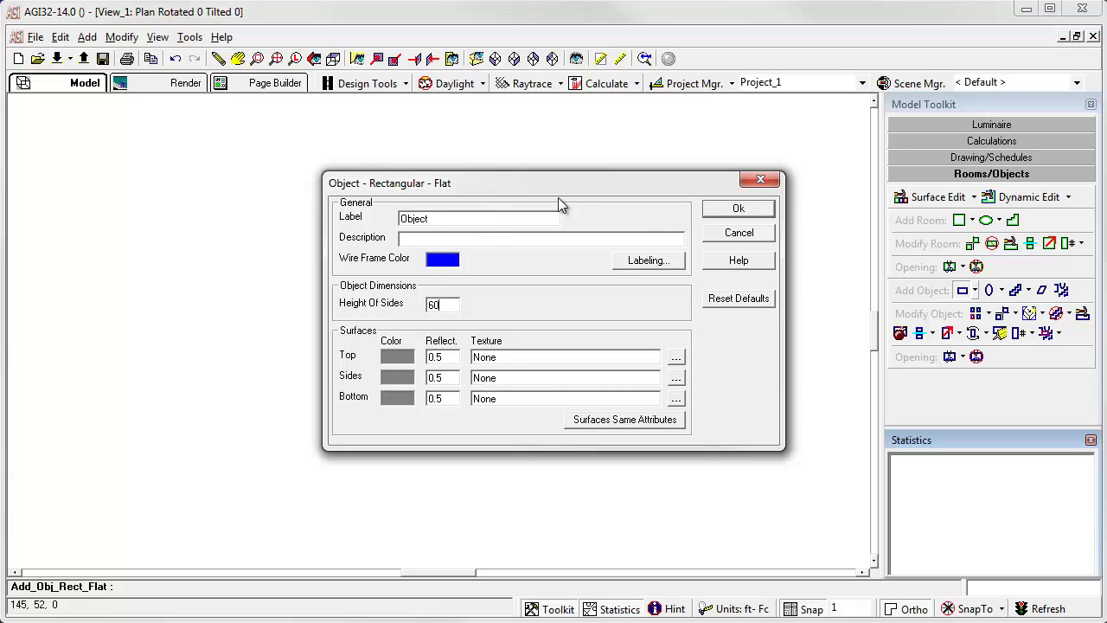
pyautogui.click(738, 209)
pyautogui.click(180, 280)
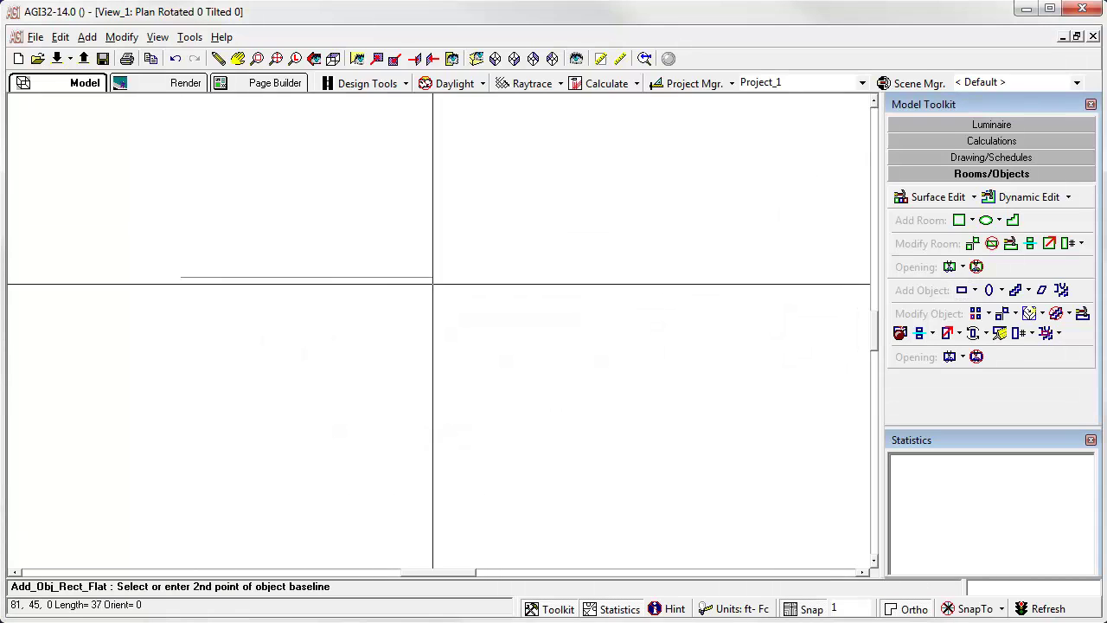
pyautogui.click(521, 280)
pyautogui.click(507, 160)
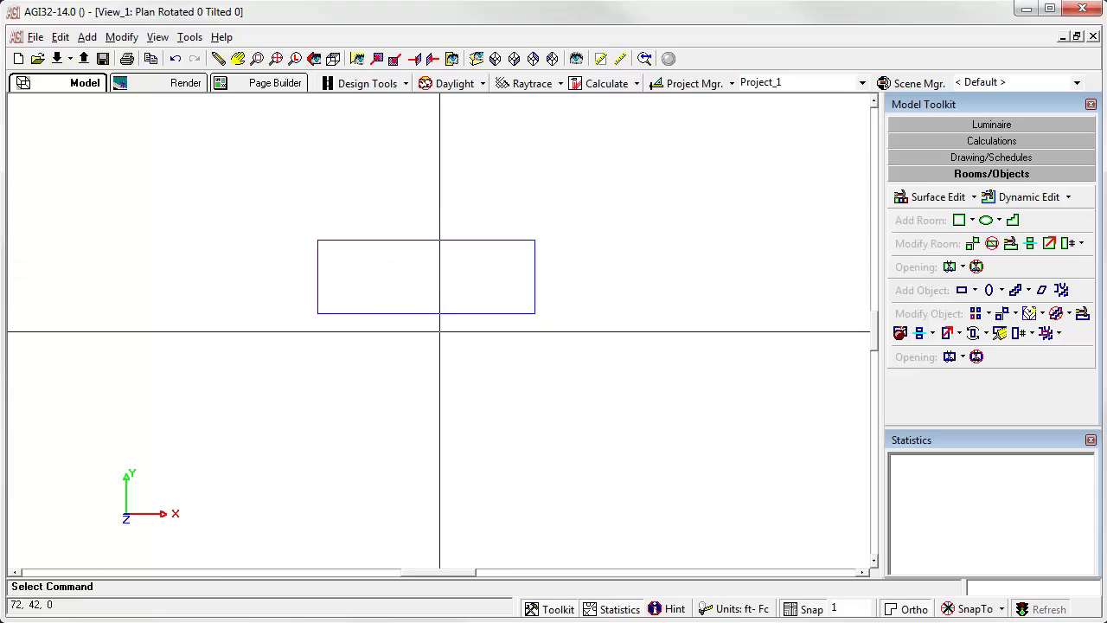
# Step: Using mounting height 20 and aim height 10, locate a flood below the block aimed at its face
pyautogui.click(992, 125)
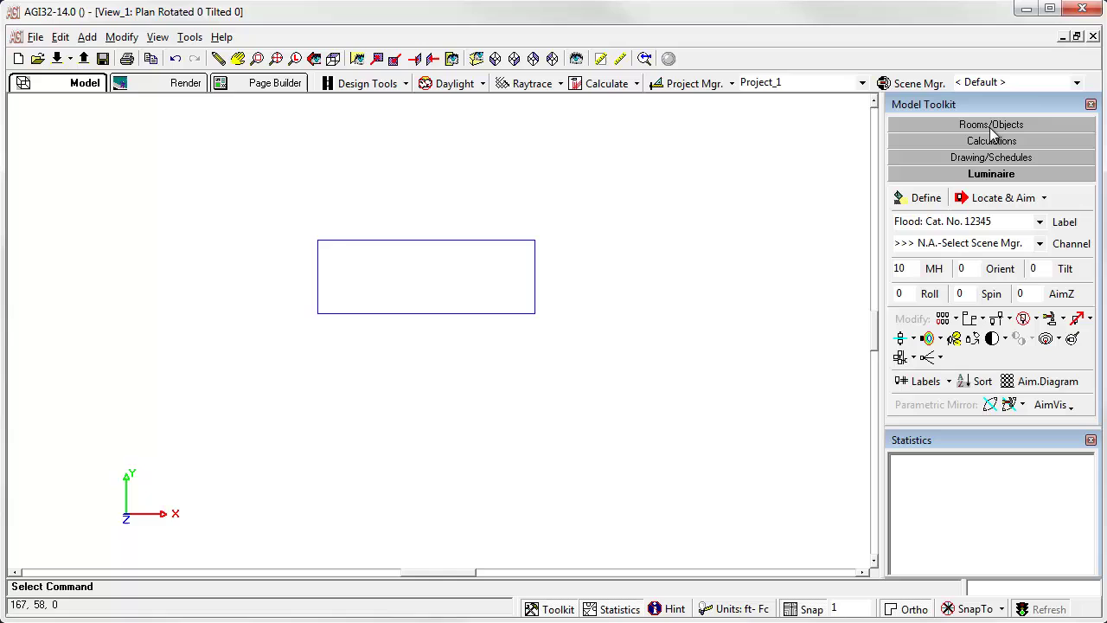
pyautogui.doubleClick(912, 269)
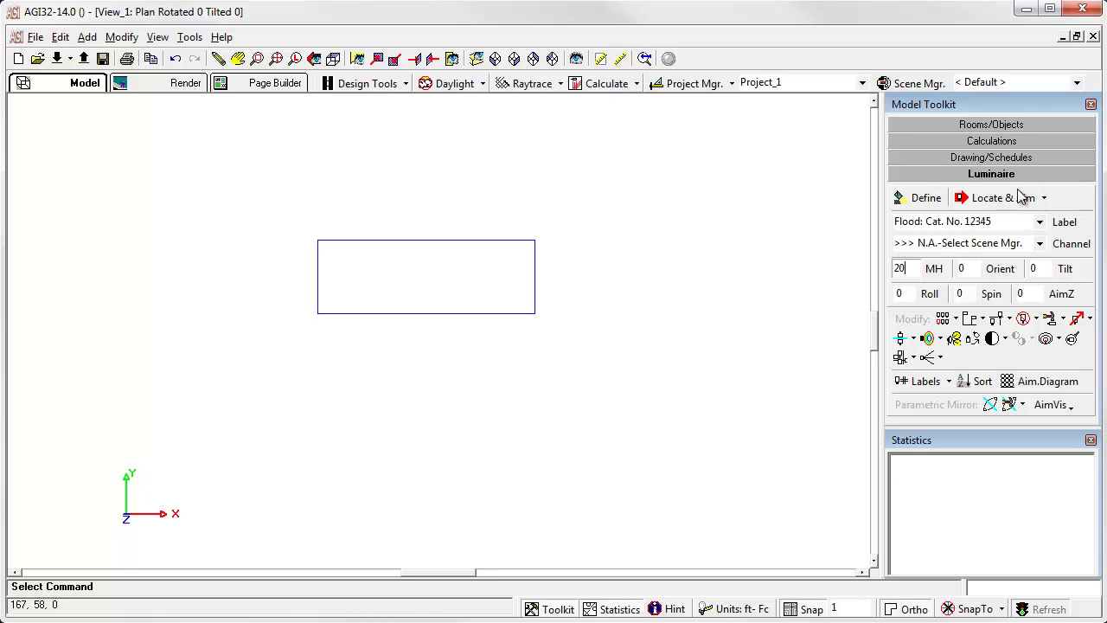
pyautogui.doubleClick(1032, 293)
pyautogui.click(997, 198)
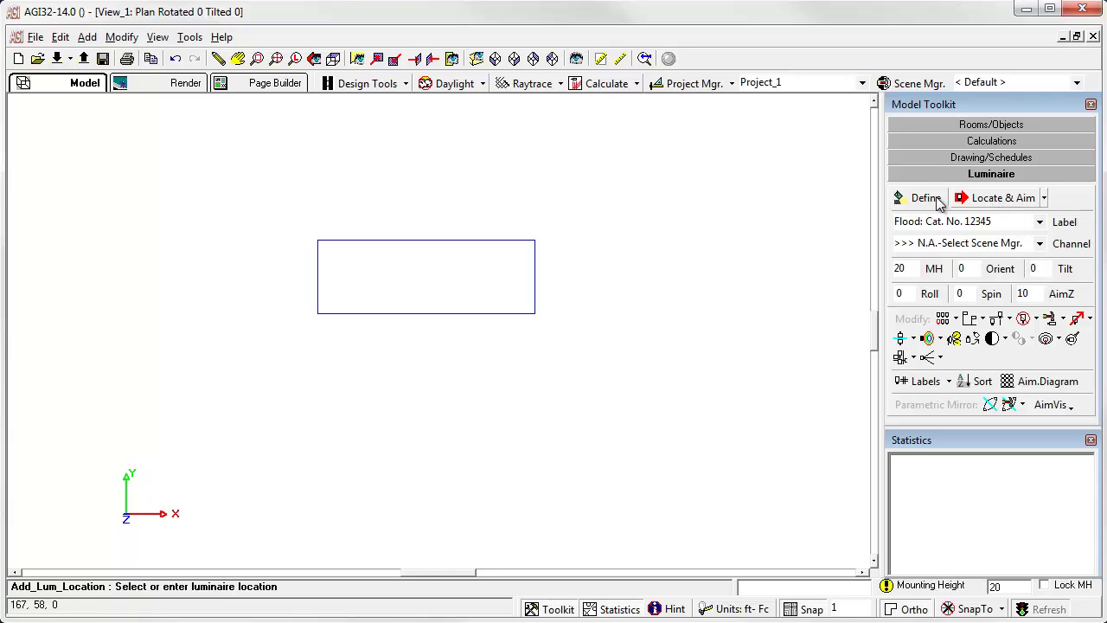
pyautogui.click(374, 414)
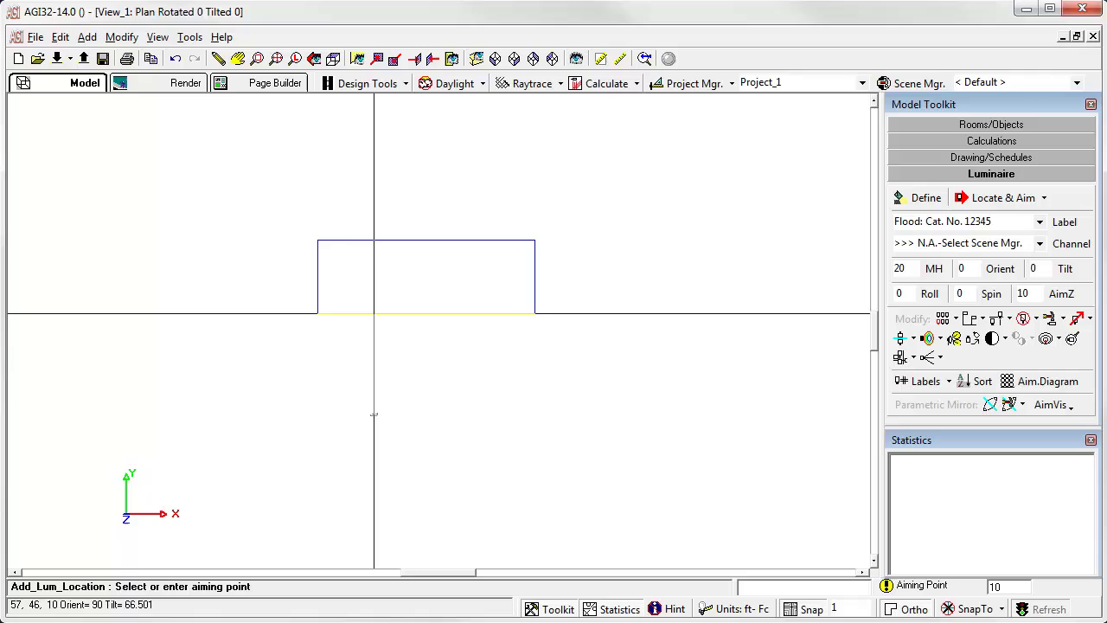
pyautogui.click(374, 415)
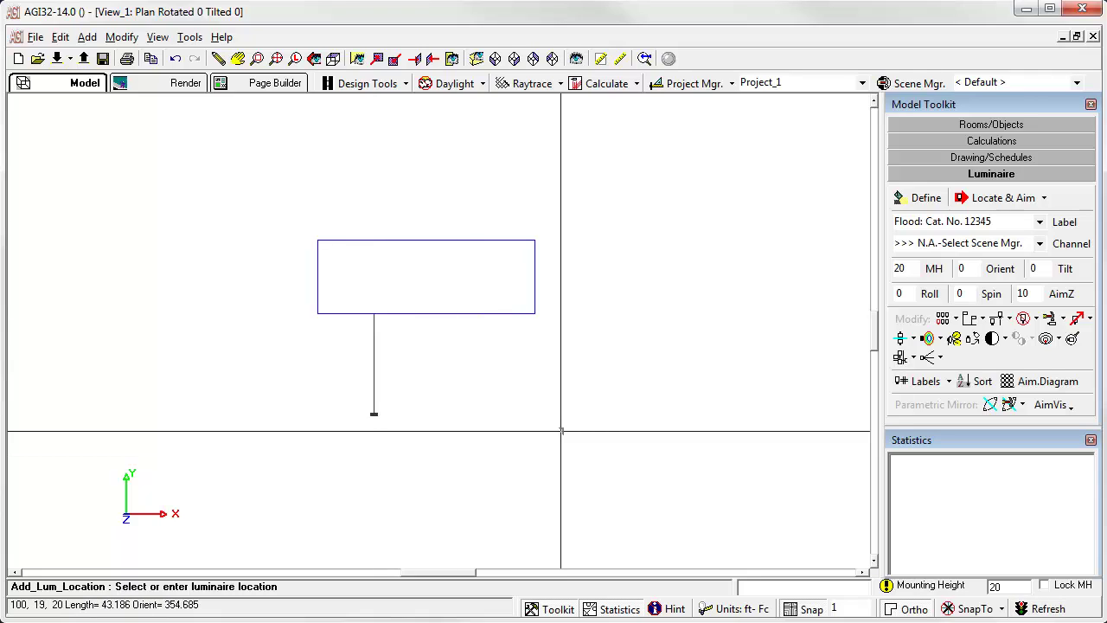
pyautogui.press('Escape')
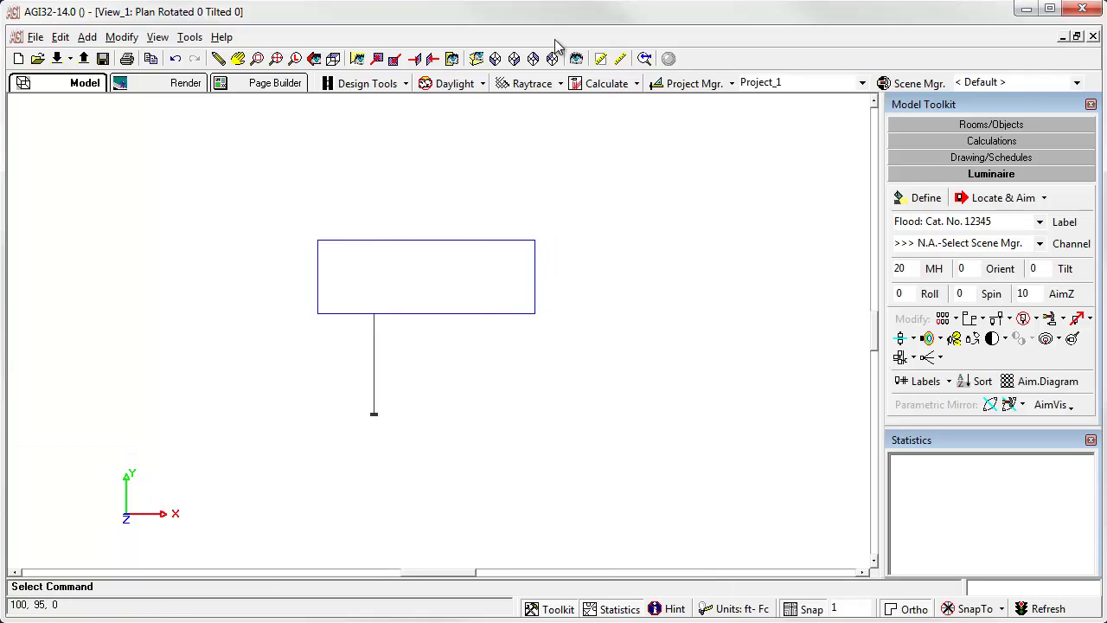
# Step: Look at a side elevation from the flood, then return to the zoomed-out plan view
pyautogui.click(415, 58)
pyautogui.click(373, 406)
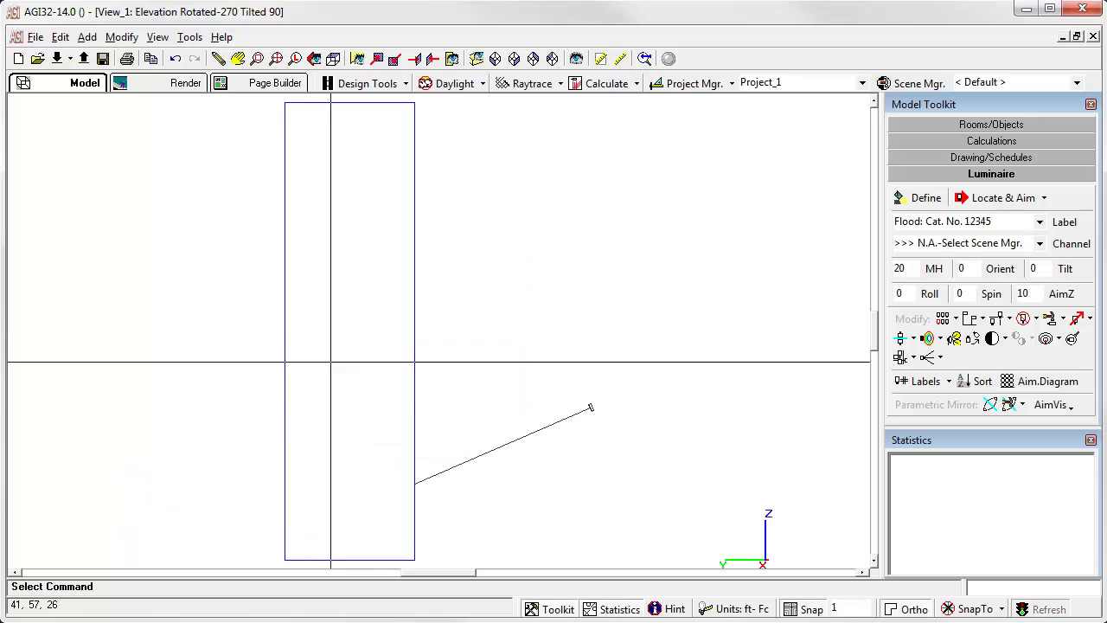
pyautogui.scroll(-4, 440, 334)
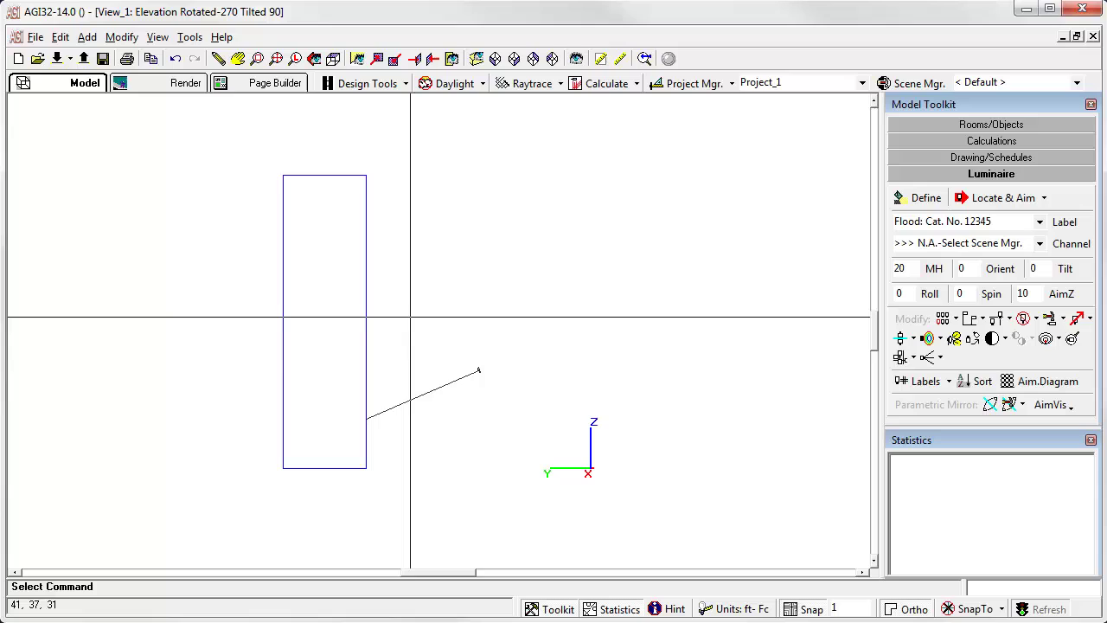
pyautogui.click(334, 60)
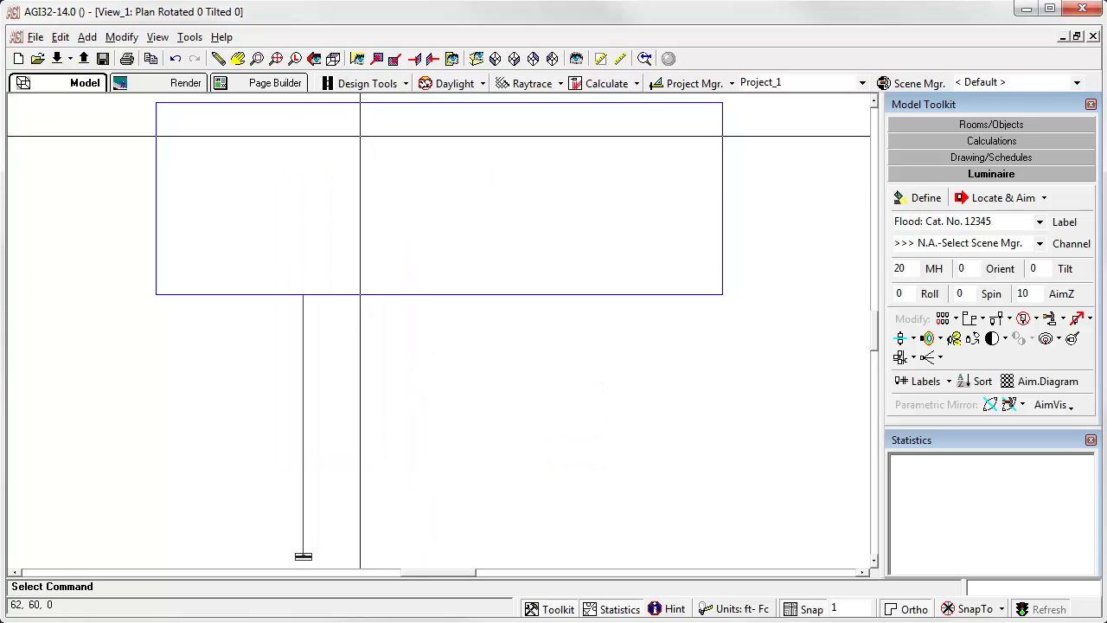
pyautogui.scroll(-2, 440, 333)
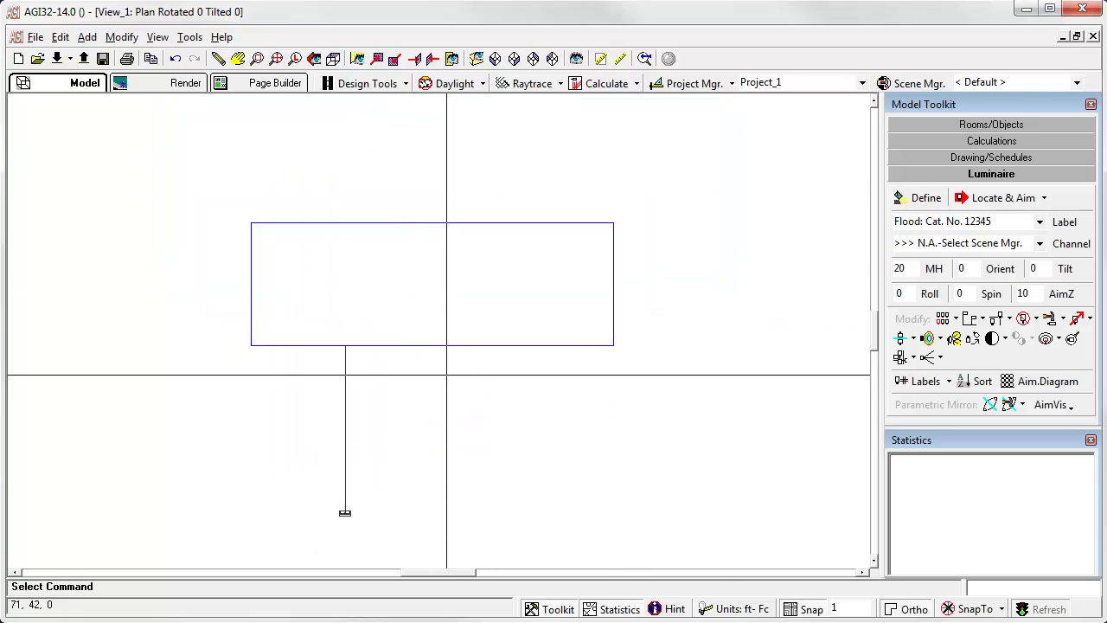
# Step: Locate a flood at mounting height 1 in front of the block, aimed at height 50 on its face
pyautogui.doubleClick(910, 268)
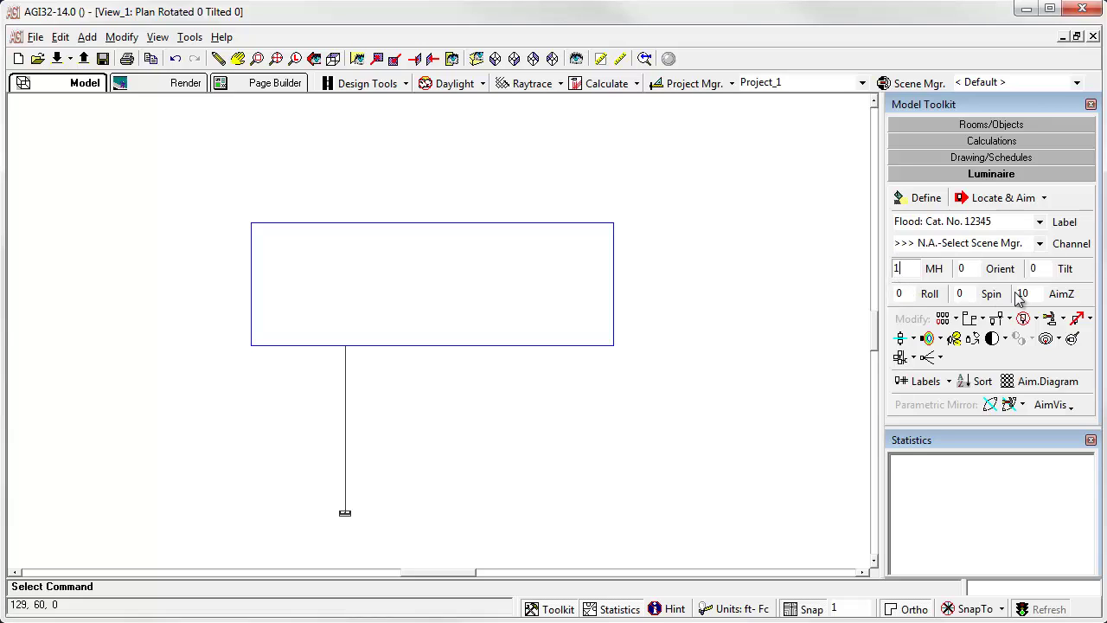
pyautogui.doubleClick(1044, 294)
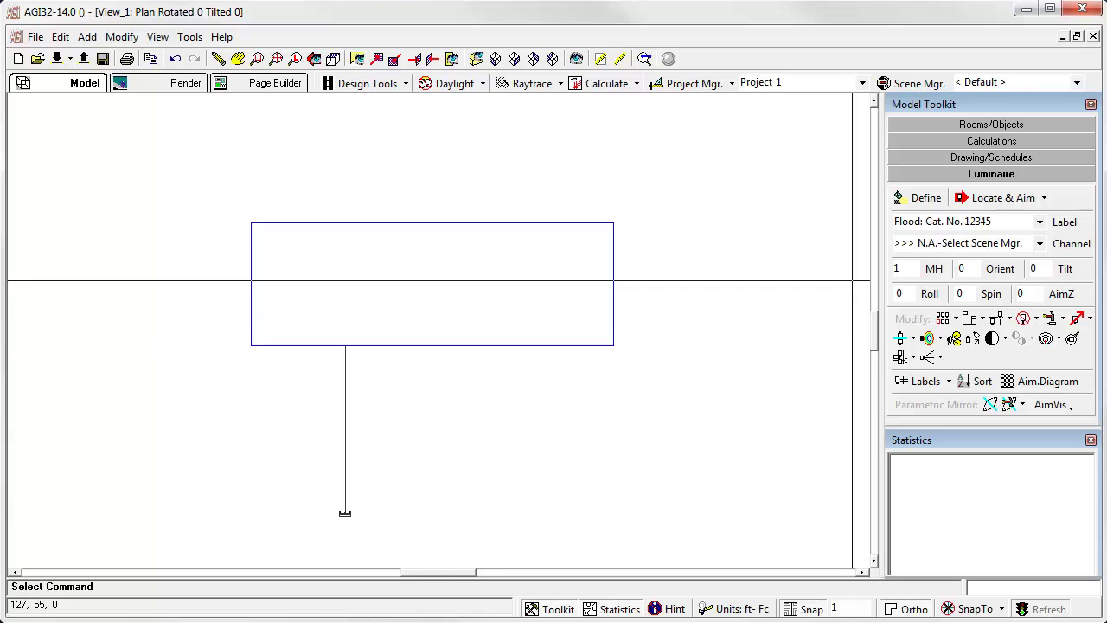
pyautogui.click(993, 199)
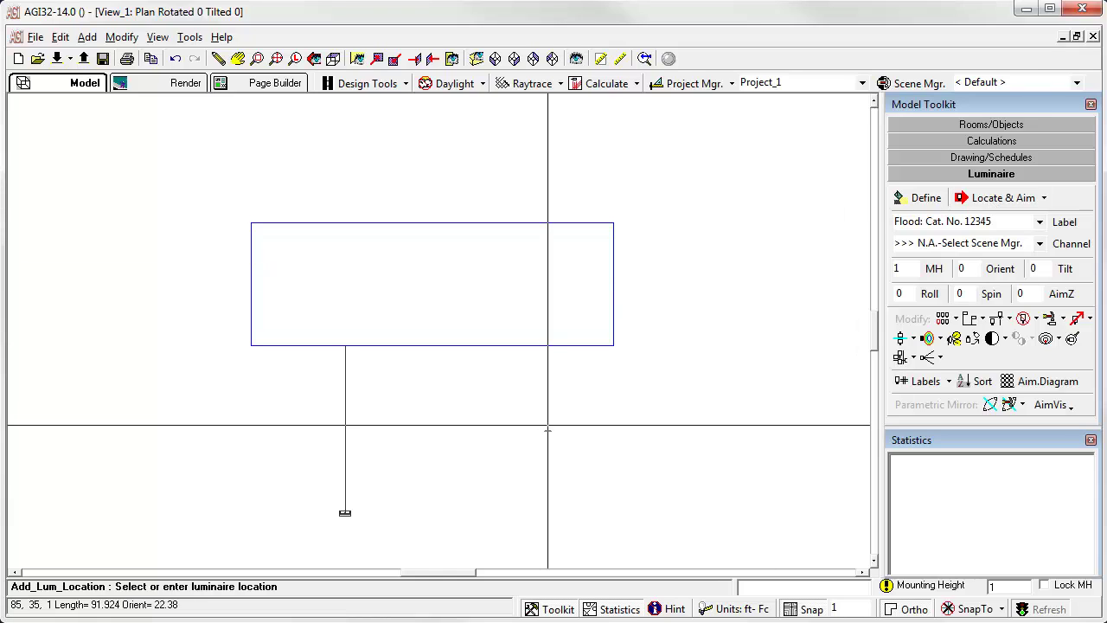
pyautogui.click(485, 396)
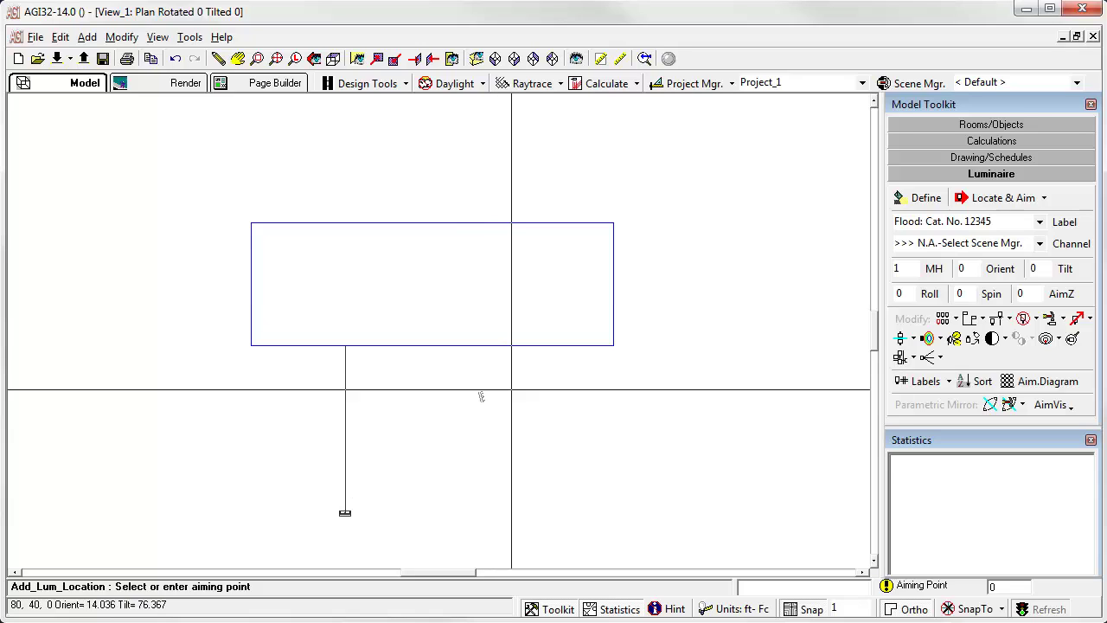
pyautogui.click(991, 588)
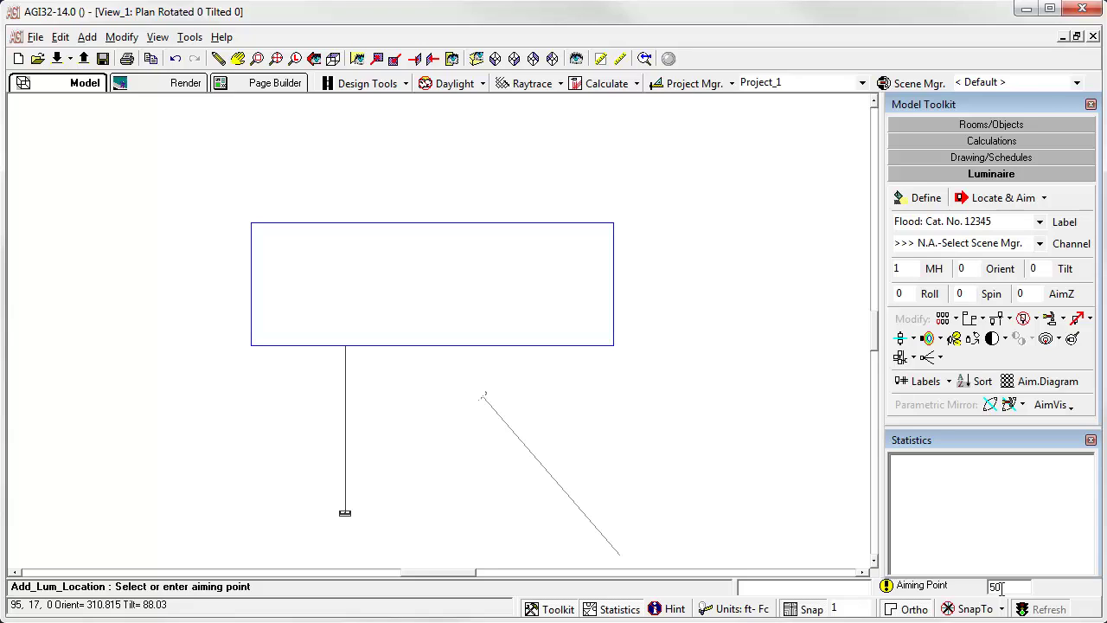
pyautogui.write('50')
pyautogui.press('Return')
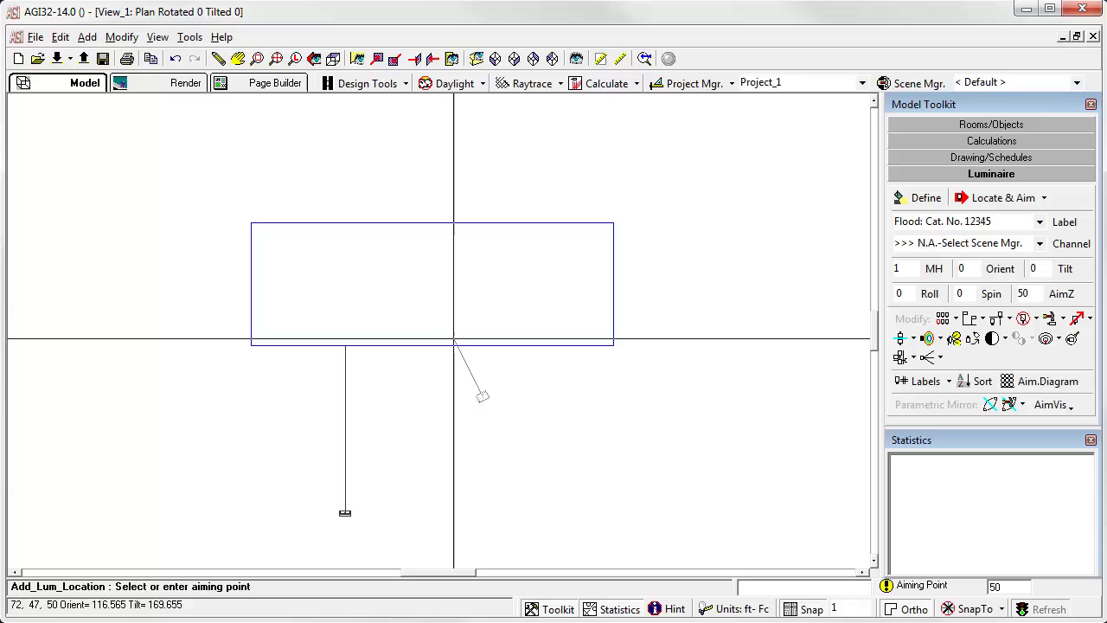
pyautogui.click(483, 345)
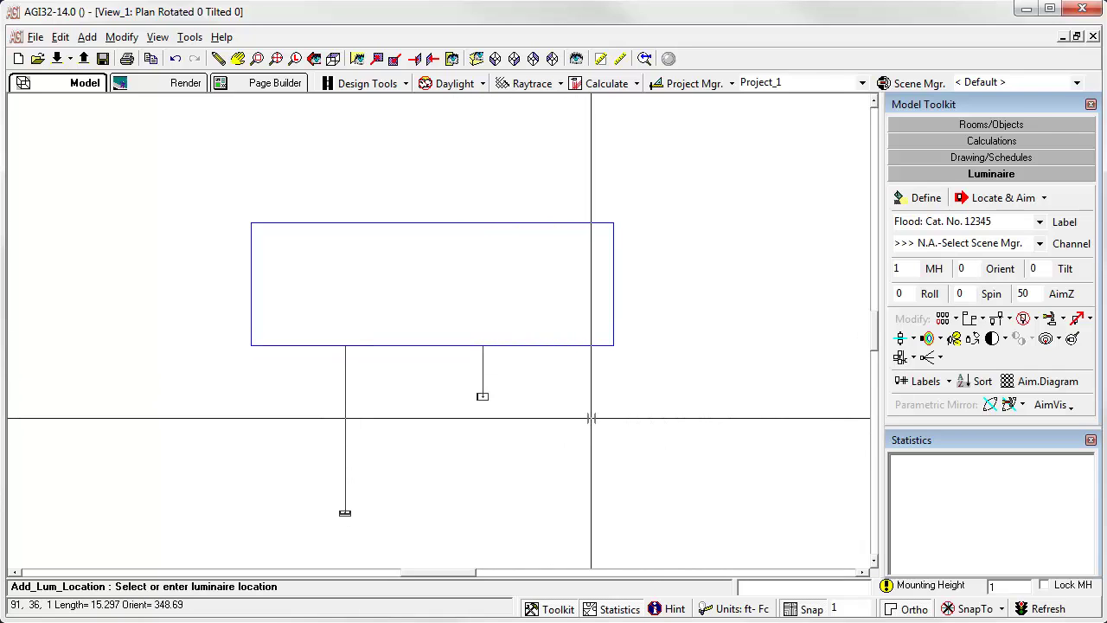
pyautogui.press('Escape')
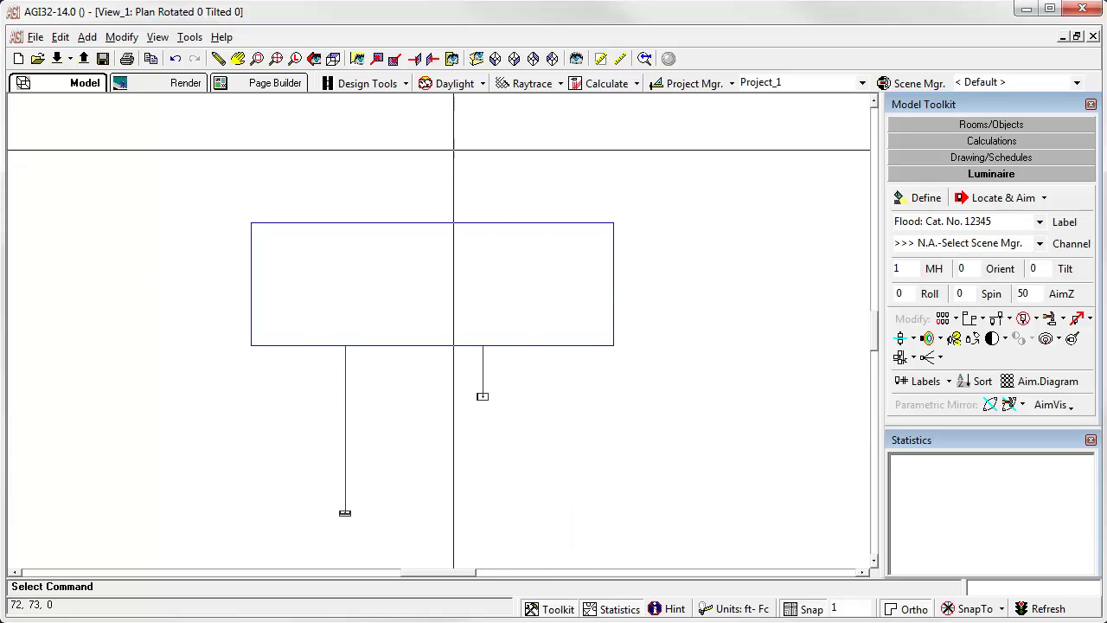
pyautogui.click(432, 58)
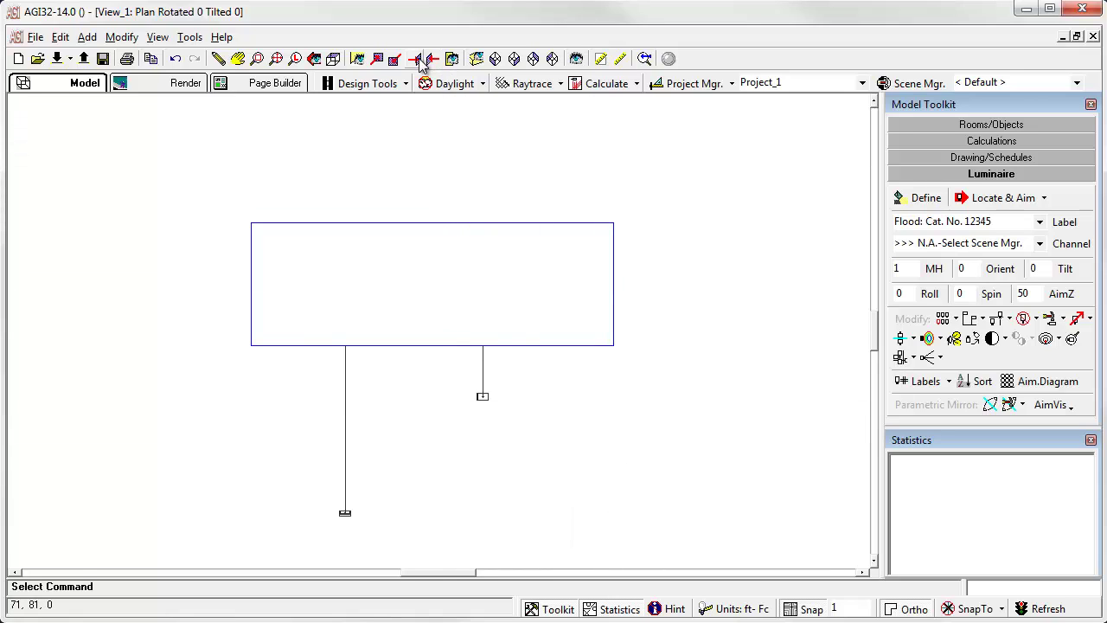
pyautogui.click(209, 354)
pyautogui.scroll(-2, 467, 435)
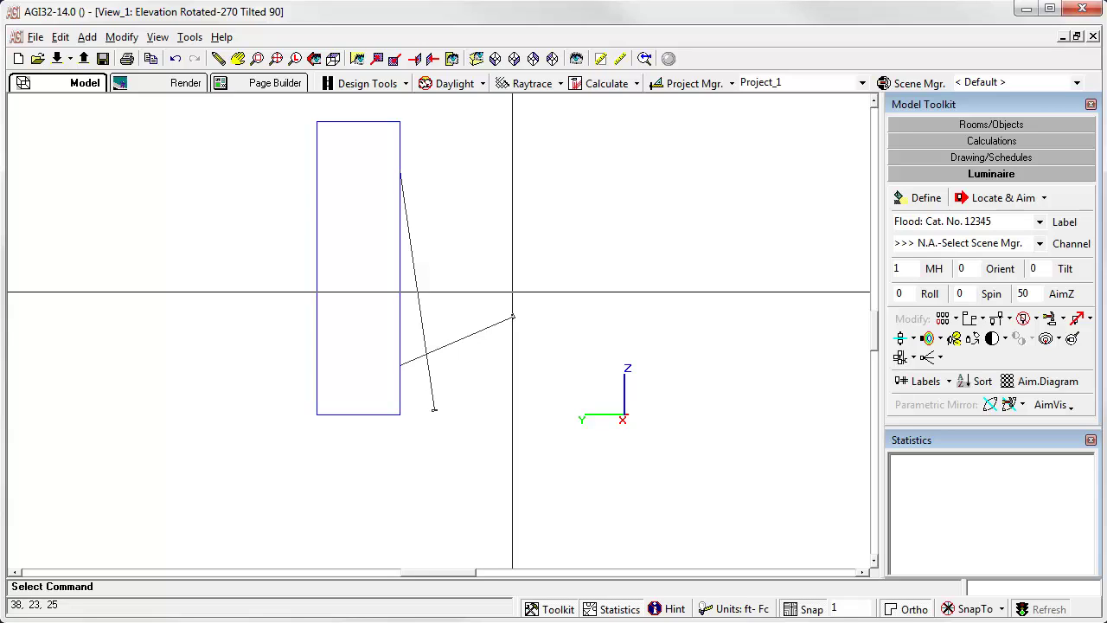
pyautogui.click(333, 59)
pyautogui.scroll(-3, 439, 331)
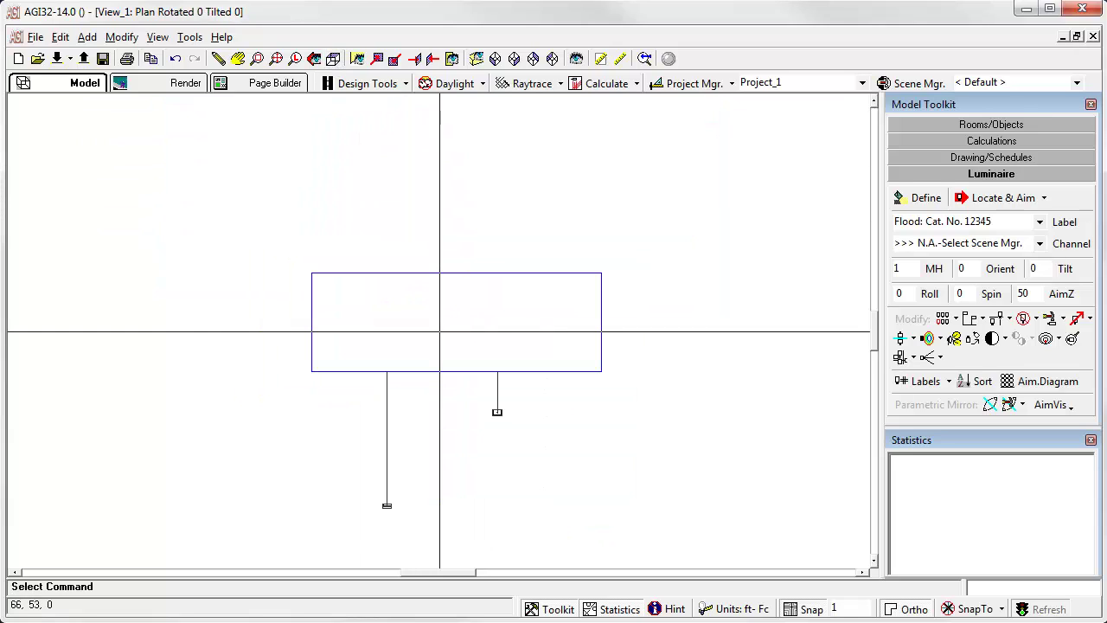
pyautogui.scroll(-2, 440, 332)
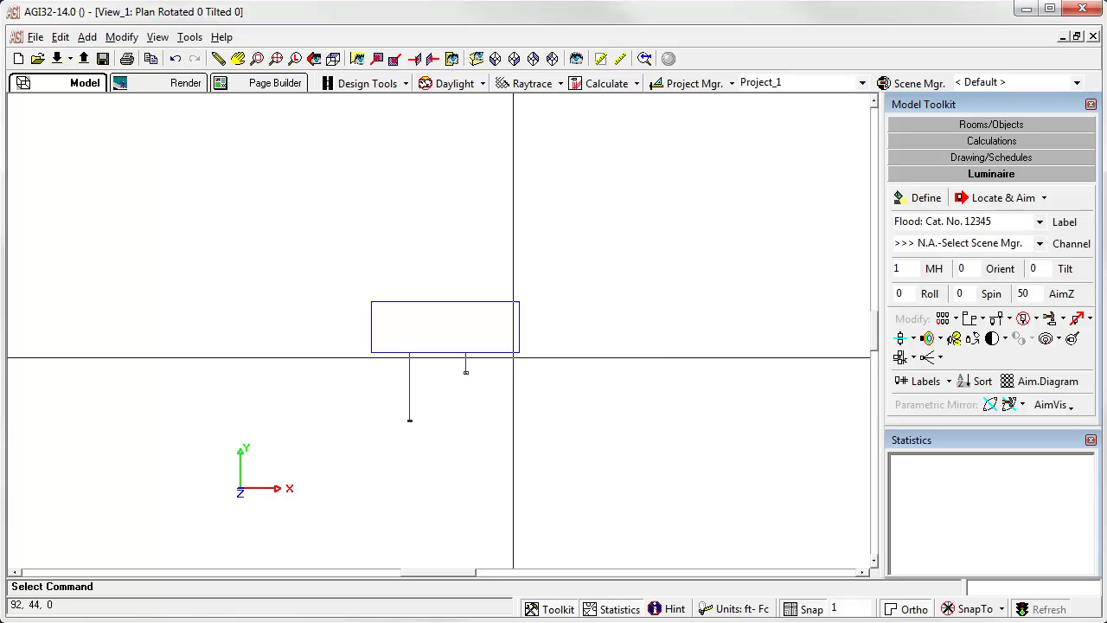
# Step: Set aim height 0 and mounting height 50 for Locate & Aim placement
pyautogui.doubleClick(1035, 297)
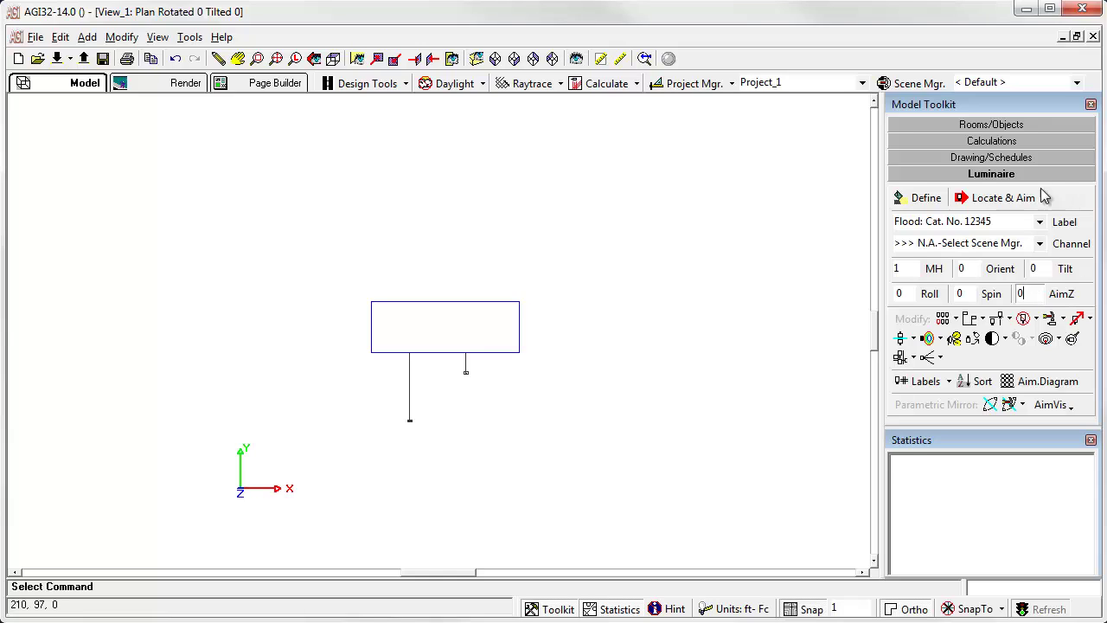
pyautogui.doubleClick(910, 268)
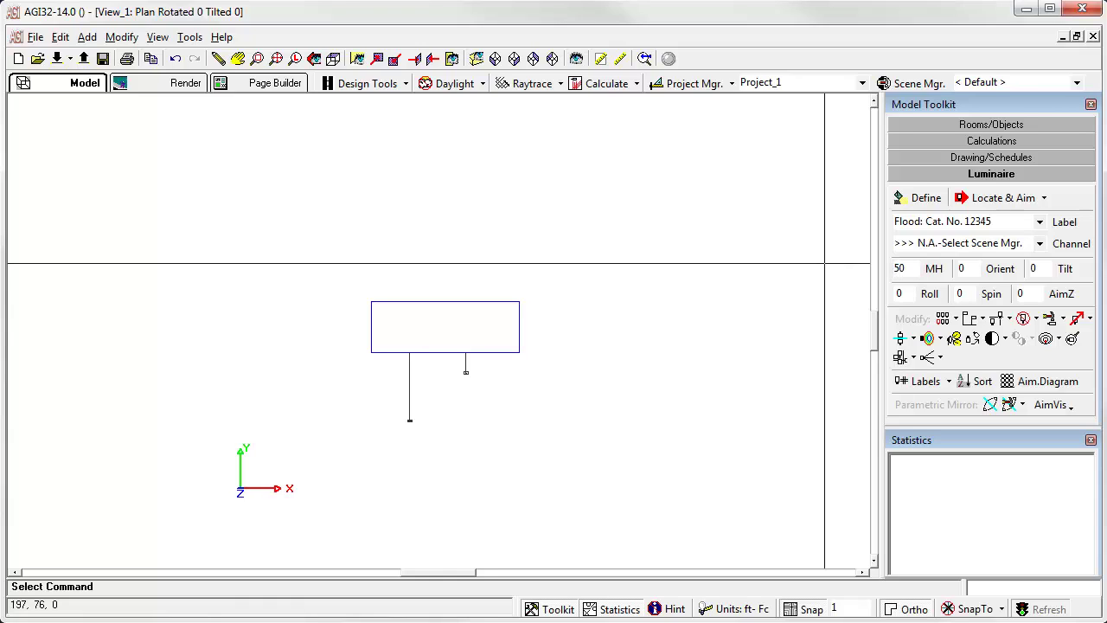
pyautogui.click(1001, 199)
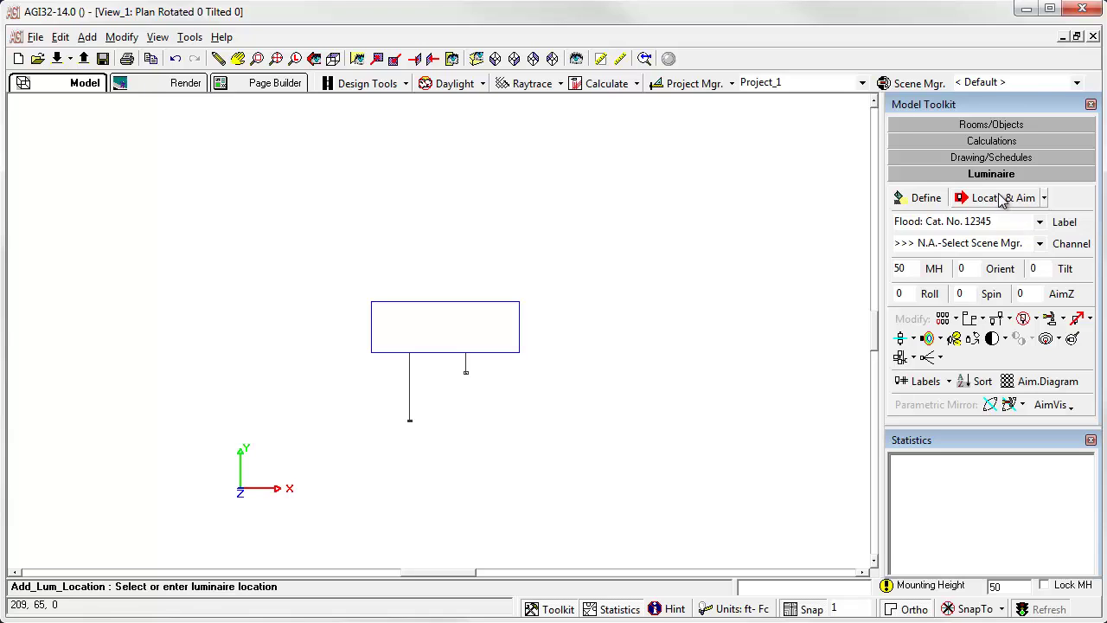
# Step: Stack four floods at one pole point right of the block, aimed up-right, up, up-left, down-left
pyautogui.click(706, 423)
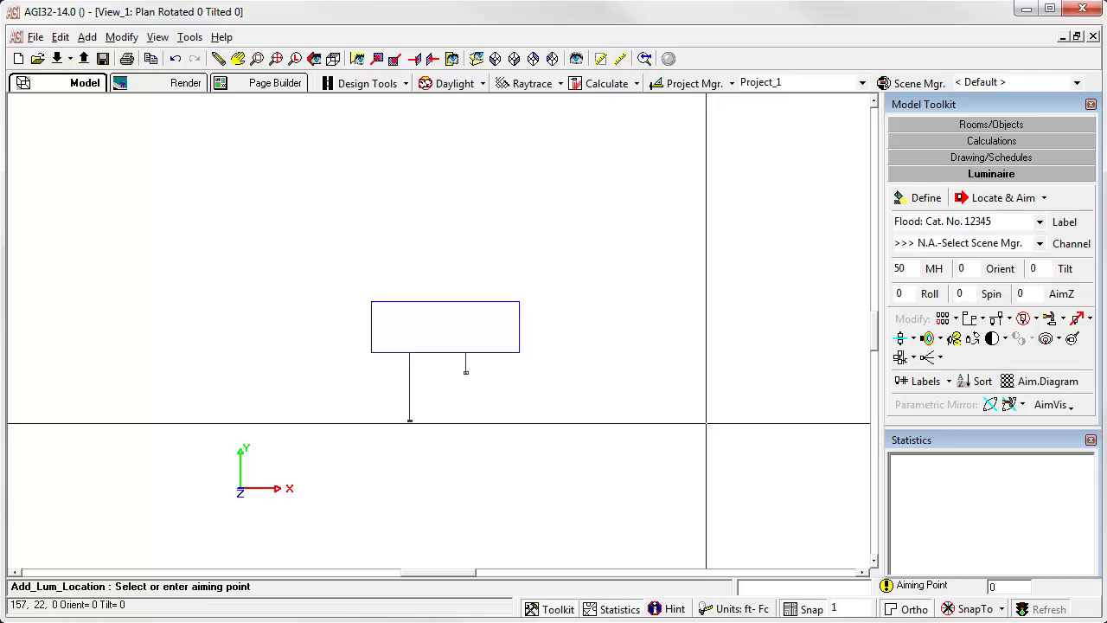
pyautogui.click(788, 154)
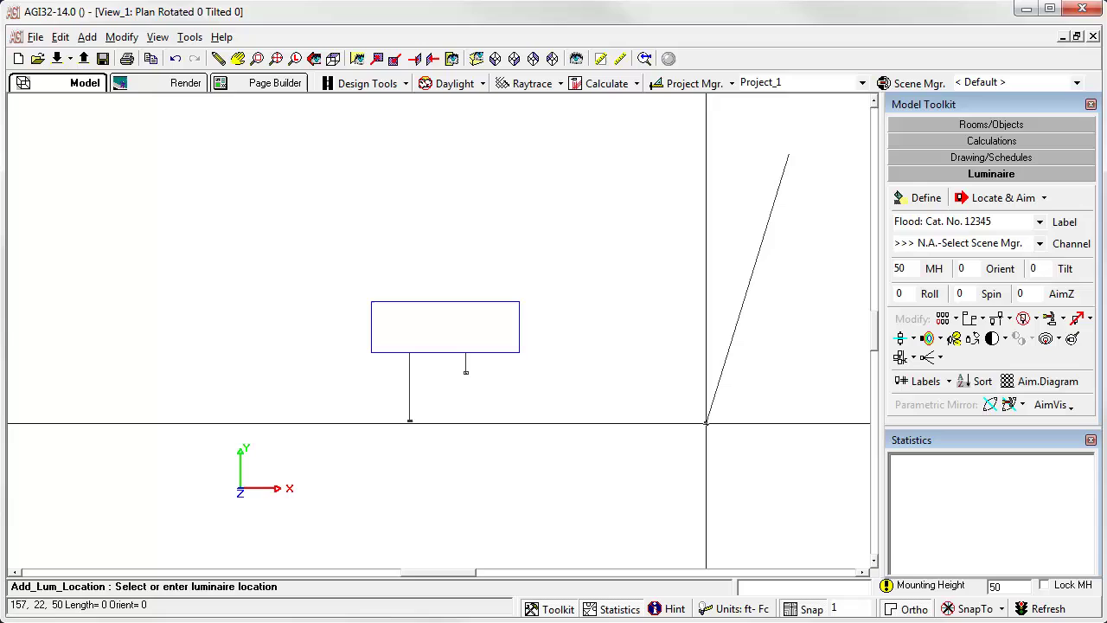
pyautogui.click(706, 423)
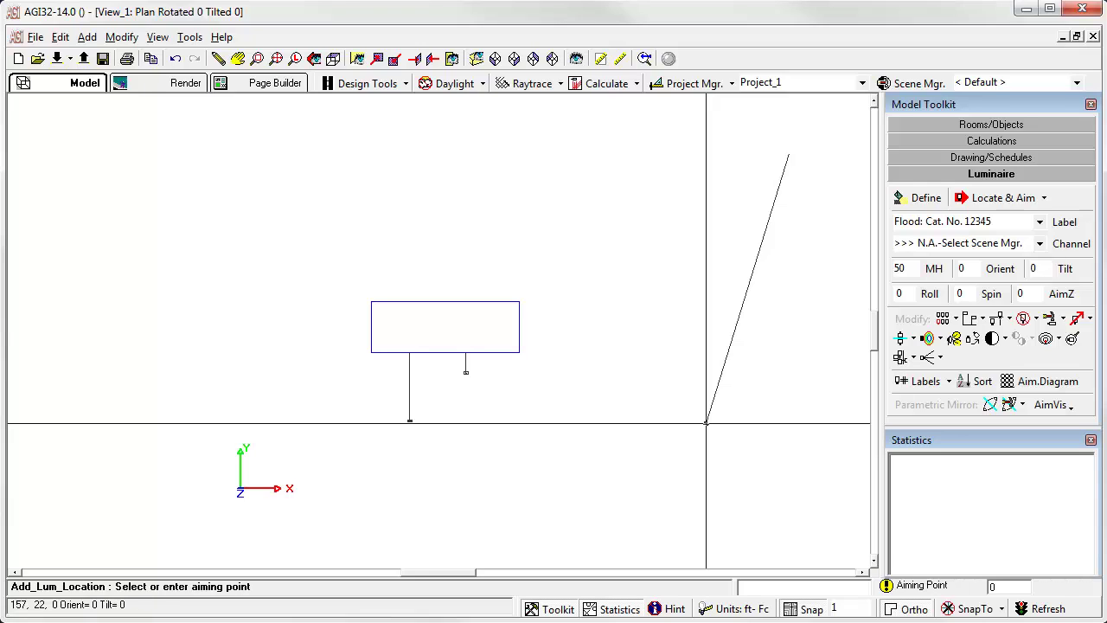
pyautogui.click(653, 141)
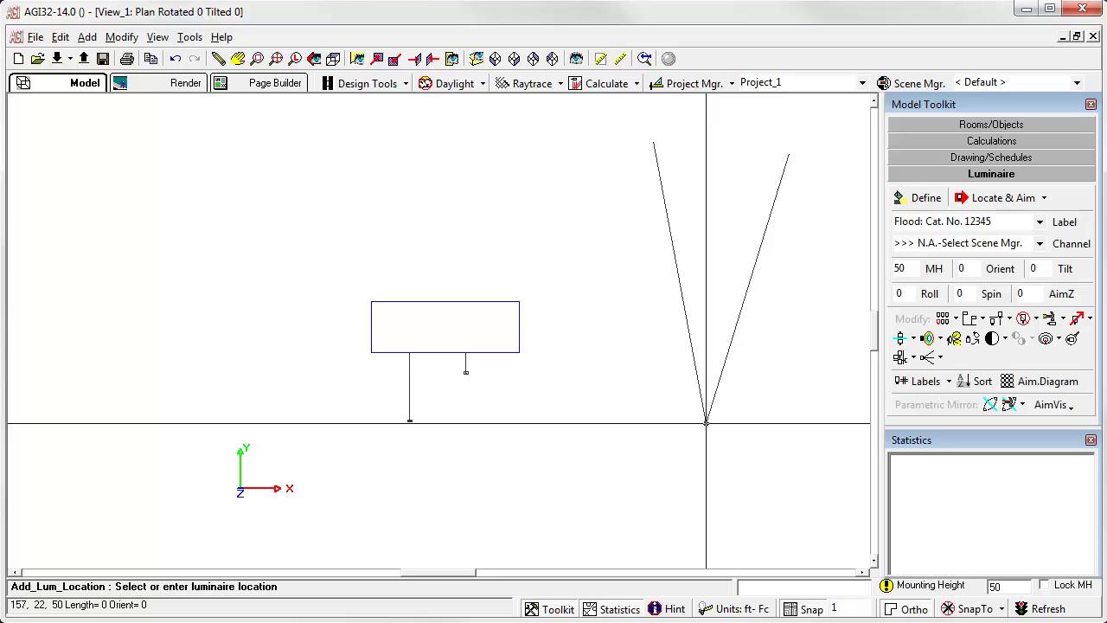
pyautogui.click(706, 423)
pyautogui.click(541, 212)
pyautogui.click(706, 423)
pyautogui.click(550, 490)
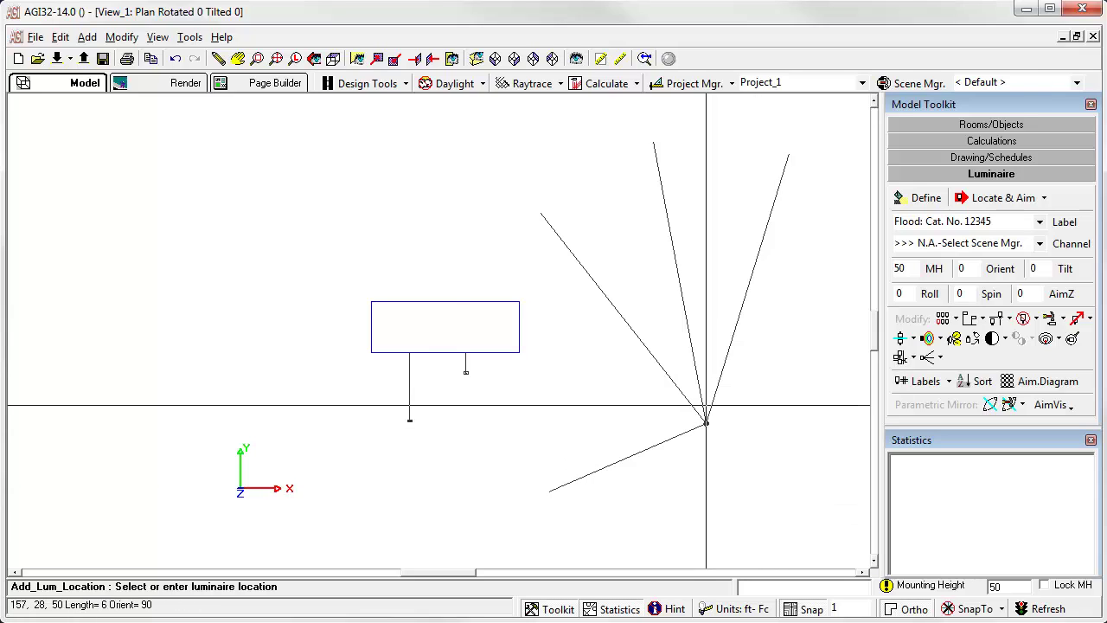
pyautogui.press('Escape')
pyautogui.scroll(-1, 557, 420)
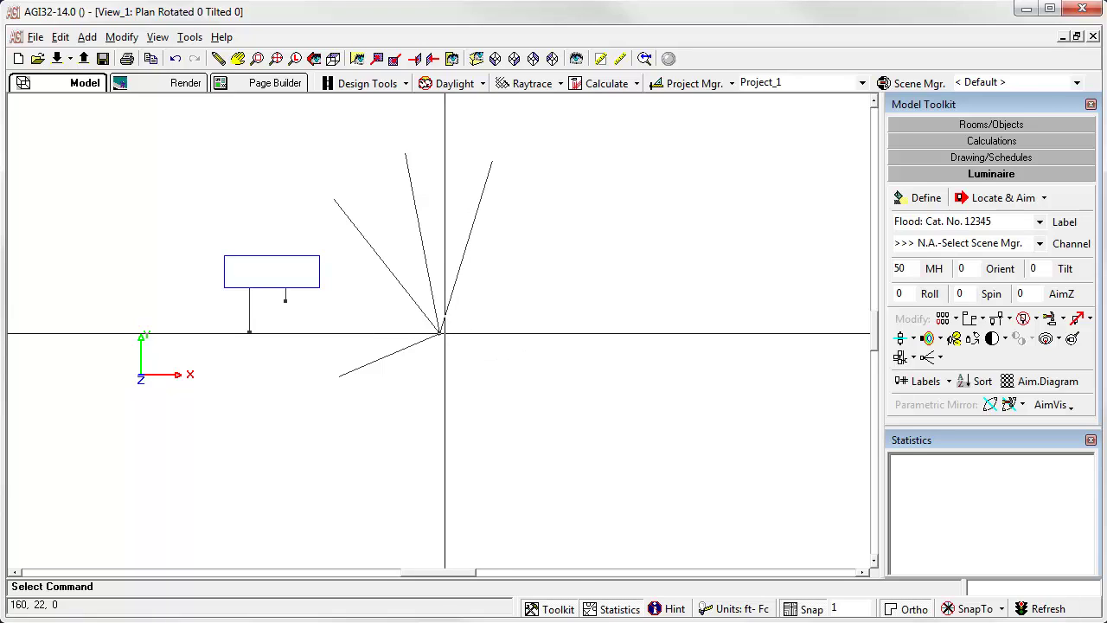
pyautogui.scroll(-1, 440, 334)
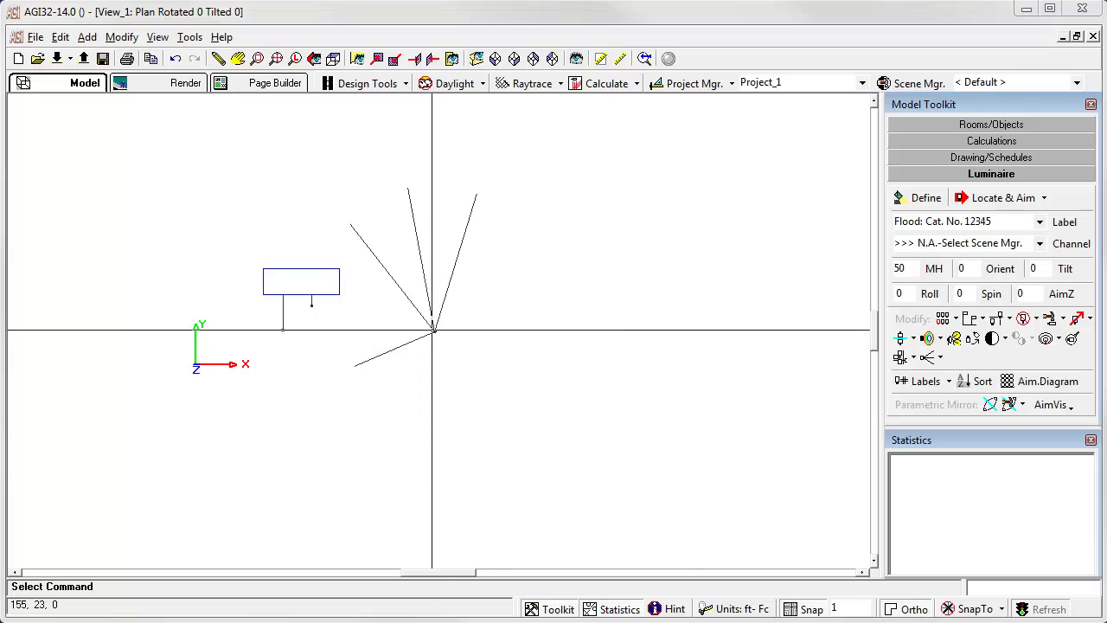
pyautogui.scroll(5, 434, 330)
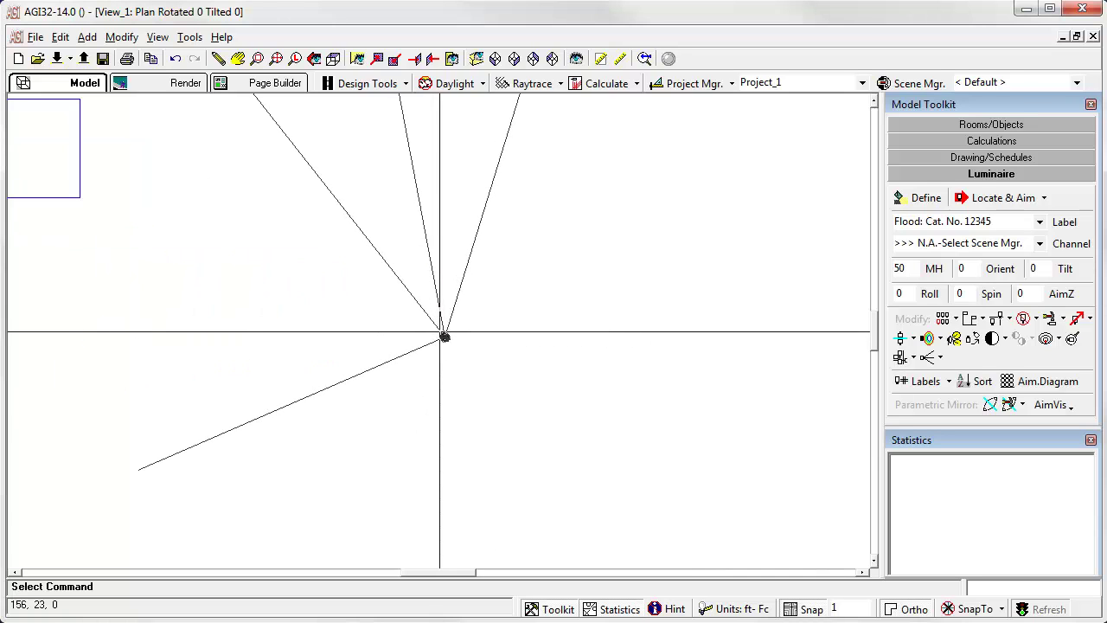
pyautogui.scroll(2, 439, 331)
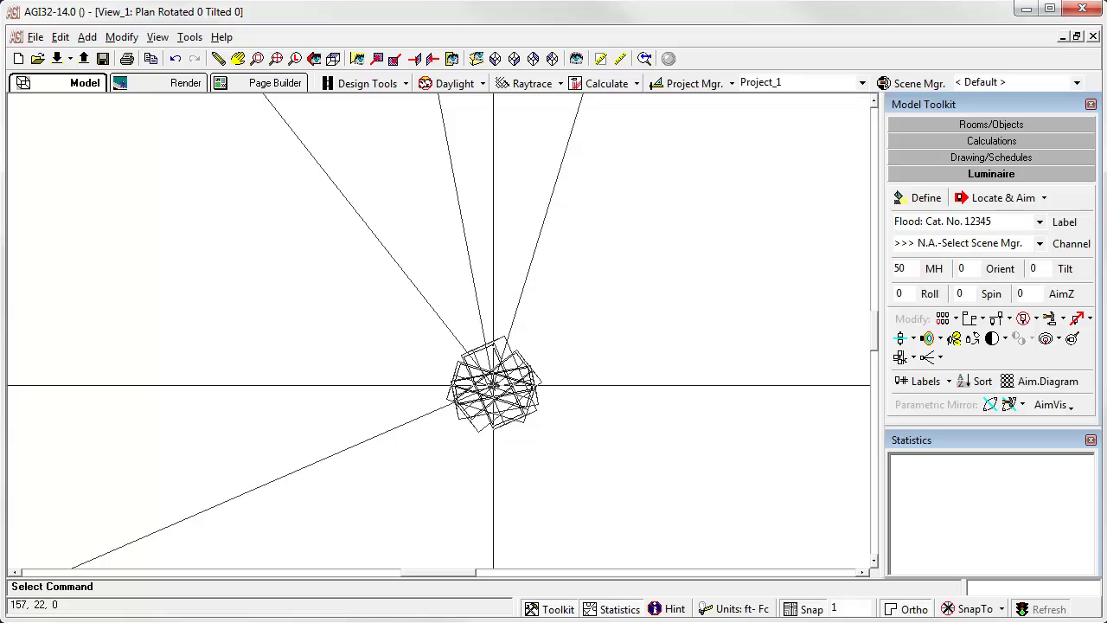
pyautogui.scroll(-3, 493, 385)
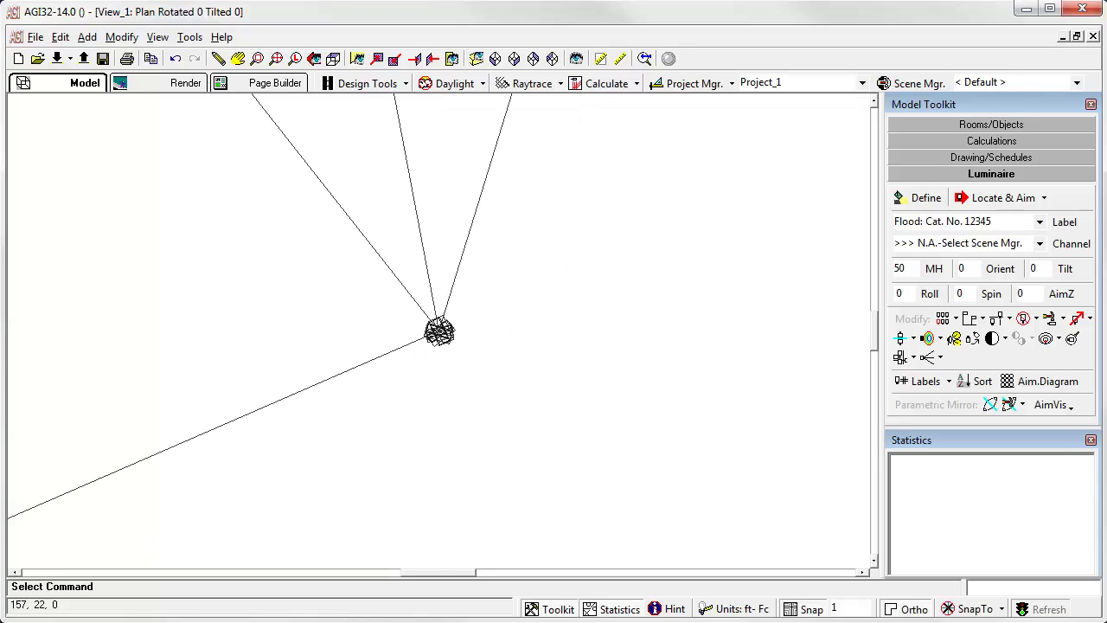
pyautogui.scroll(-1, 450, 295)
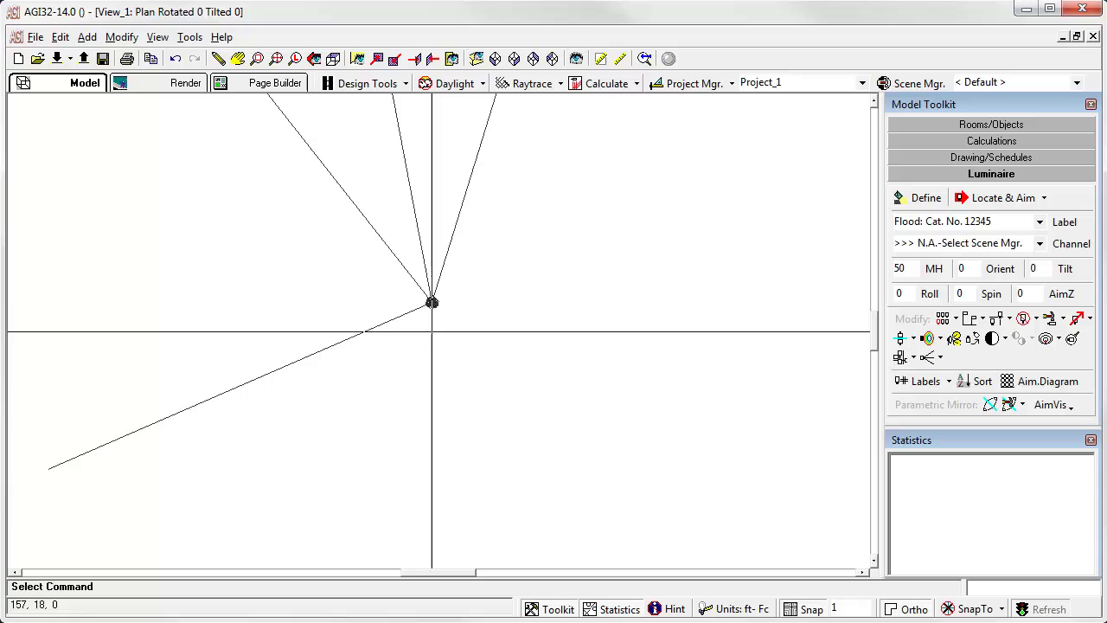
# Step: Try the Locate and Locate & Orient placement modes, then settle on Locate & Aim
pyautogui.click(1044, 200)
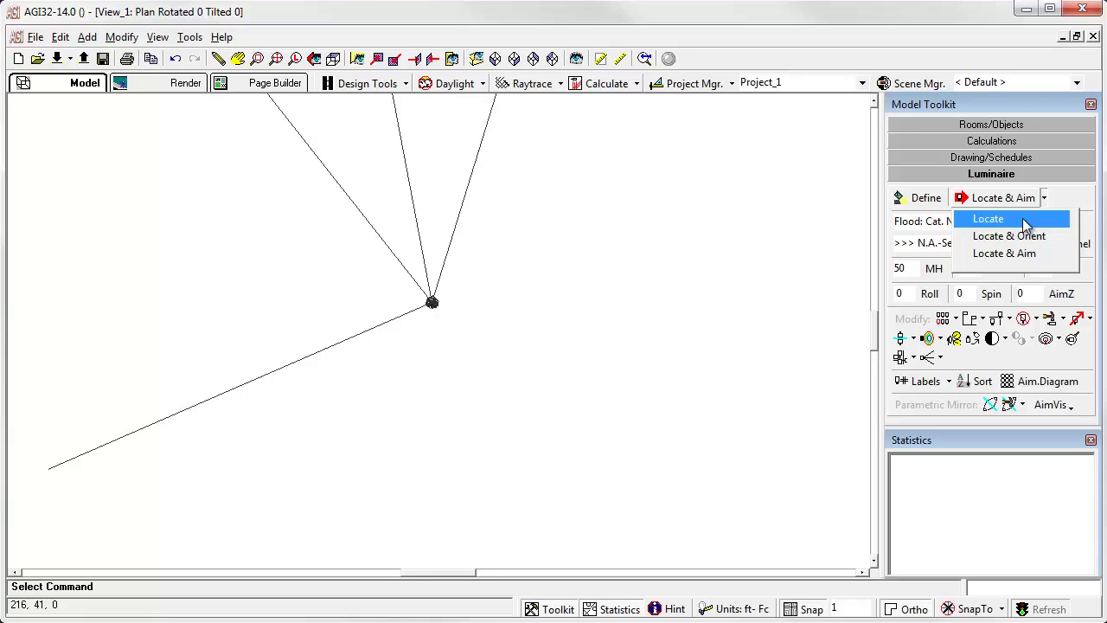
pyautogui.click(1026, 223)
pyautogui.click(1044, 201)
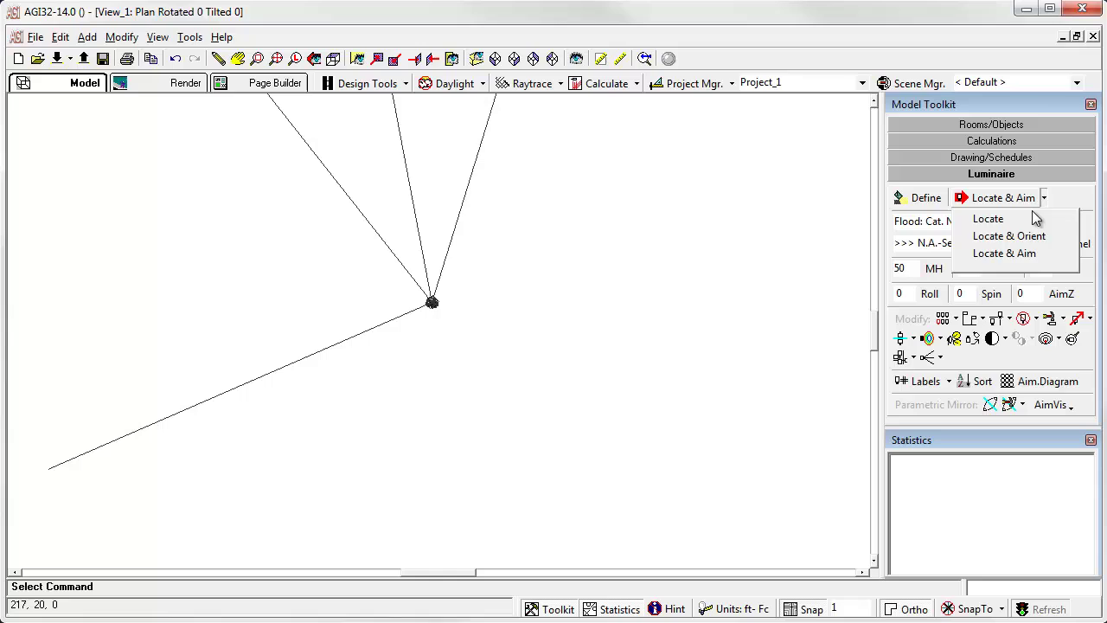
pyautogui.click(1030, 236)
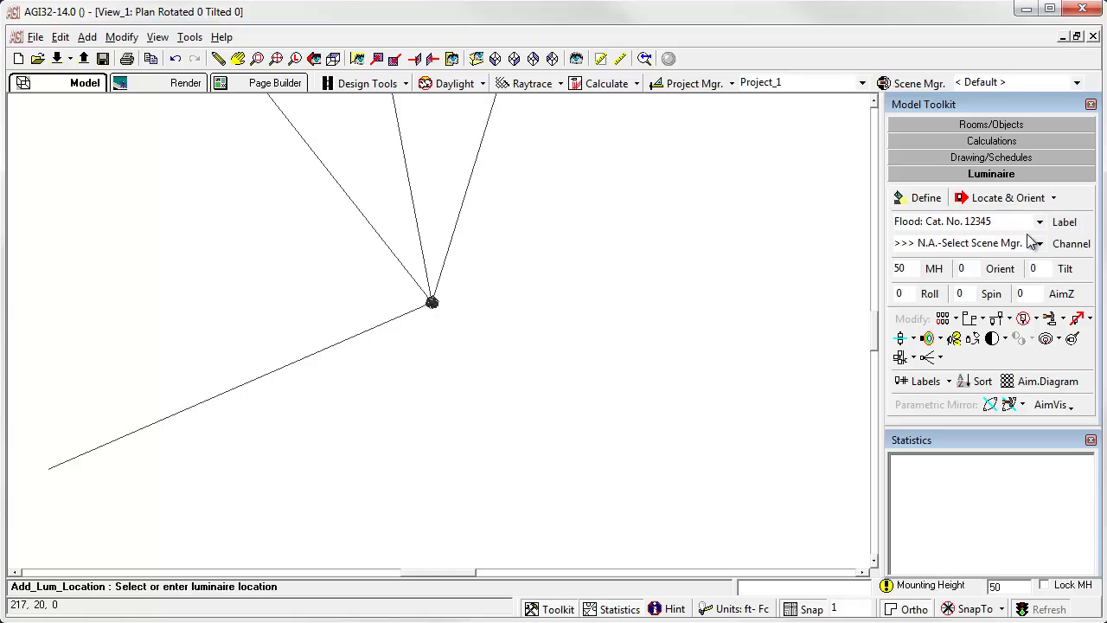
pyautogui.click(1054, 198)
pyautogui.click(1005, 252)
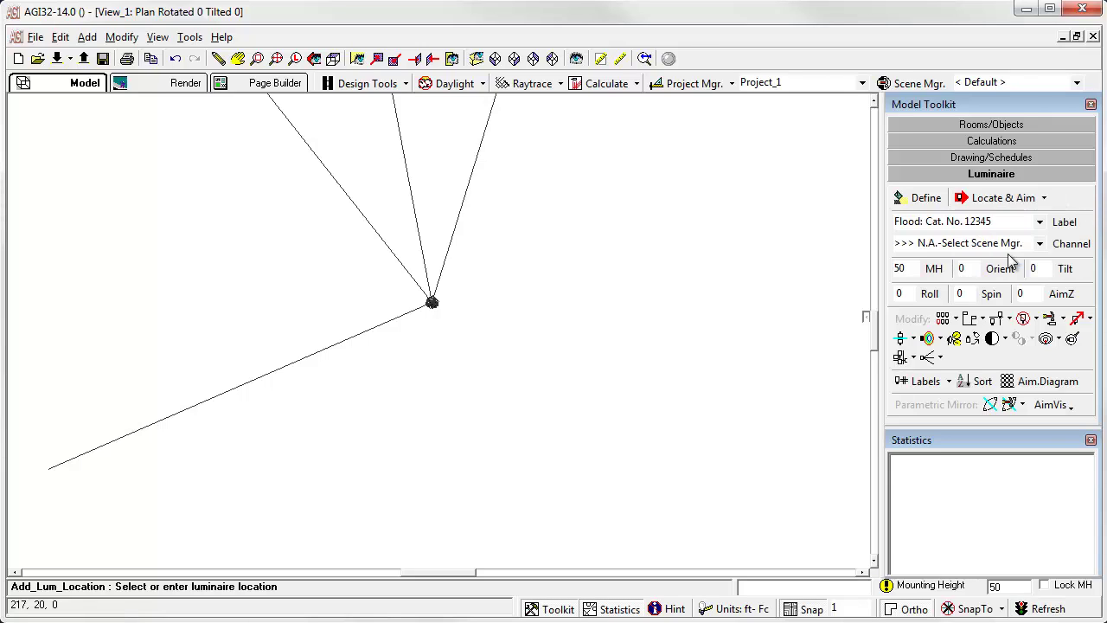